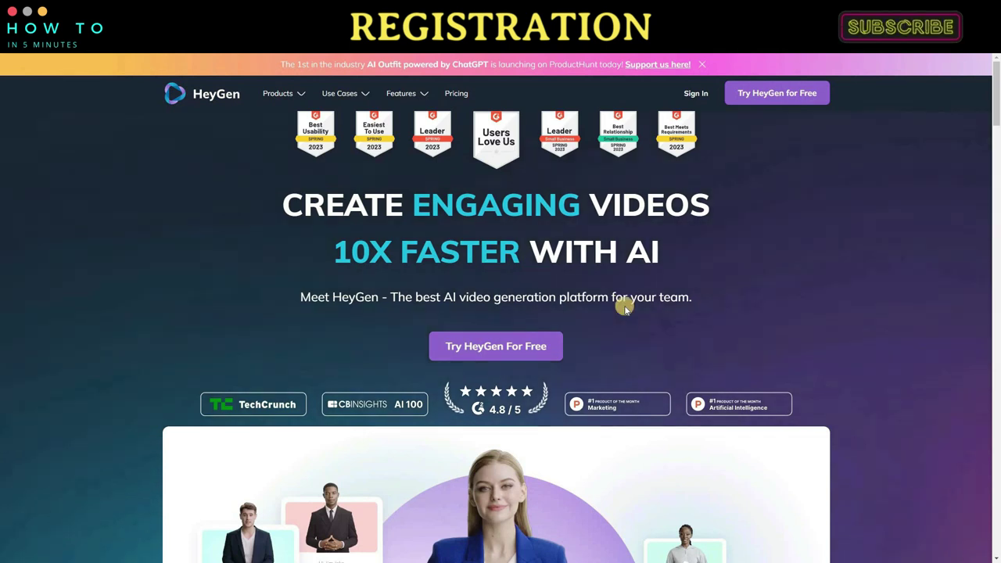
# - Start HeyGen for free, dismiss the welcome popup and sign in to the Home dashboard
pyautogui.click(523, 346)
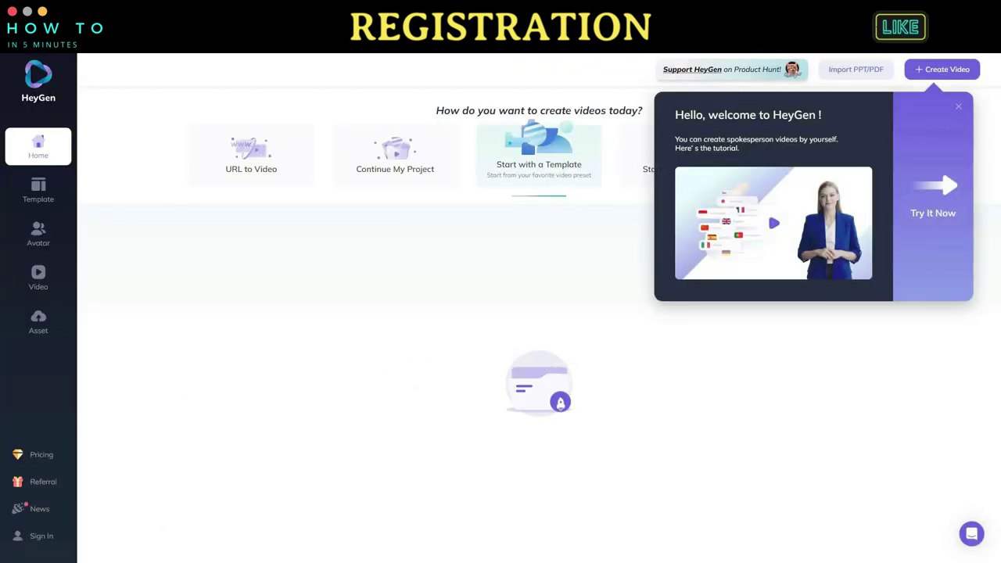
pyautogui.click(27, 540)
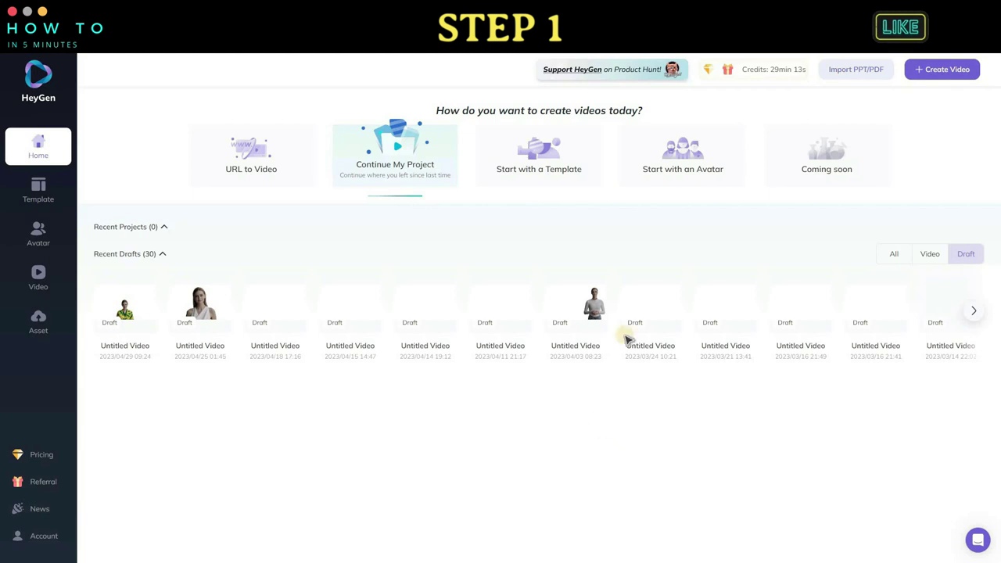
# - Create a new landscape 1920 x 1080 video and open Avatar Pro's Create AI Outfit generator
pyautogui.click(933, 69)
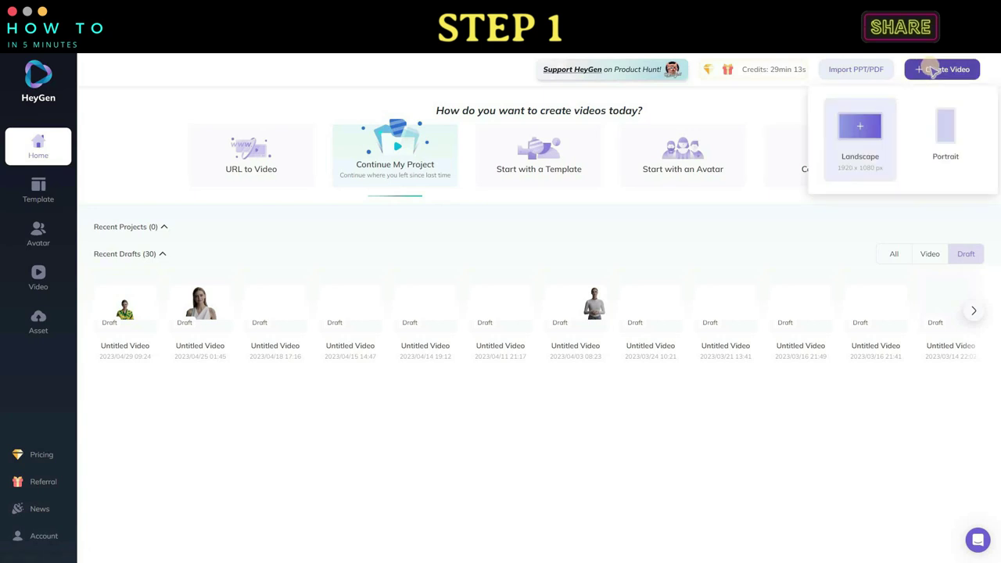
pyautogui.click(861, 133)
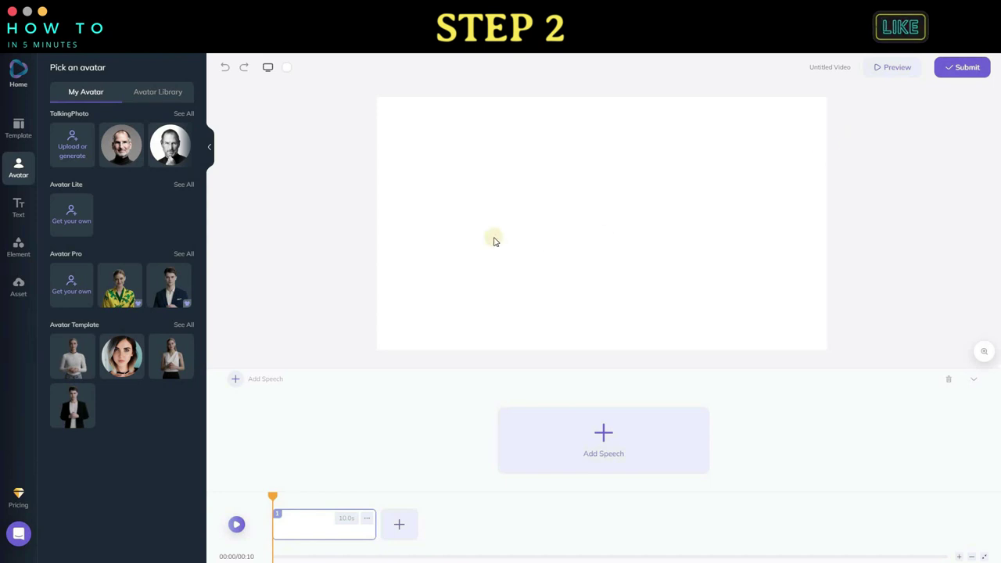
pyautogui.click(69, 287)
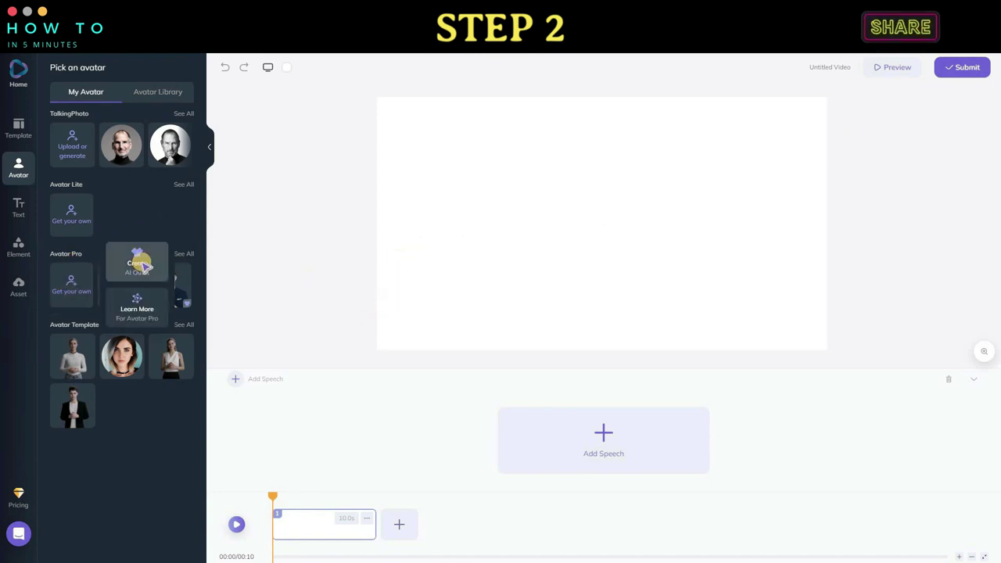
pyautogui.click(139, 264)
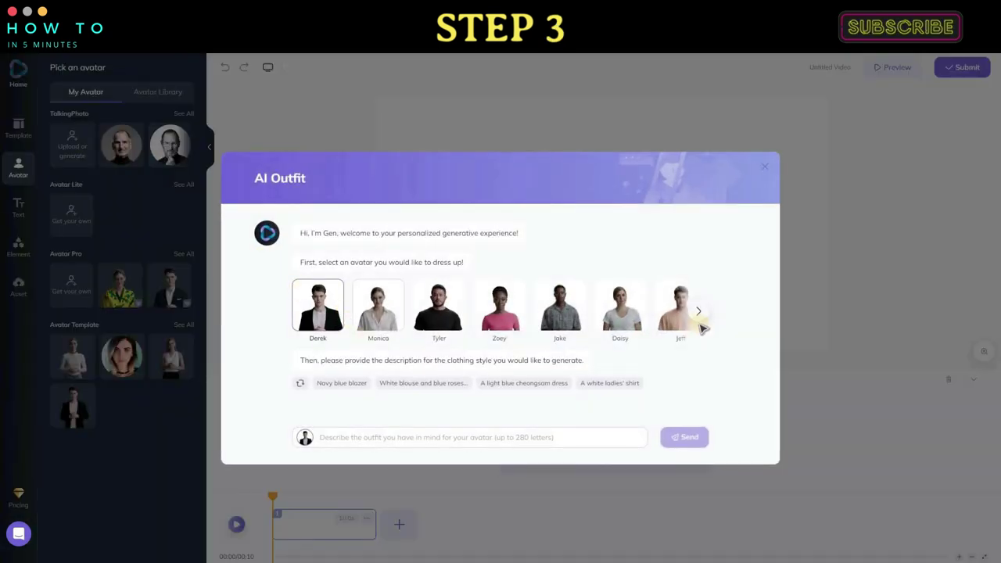
# - Pick the blonde Monica avatar and send the request 'sleeveless v neck top' to the assistant
pyautogui.click(693, 313)
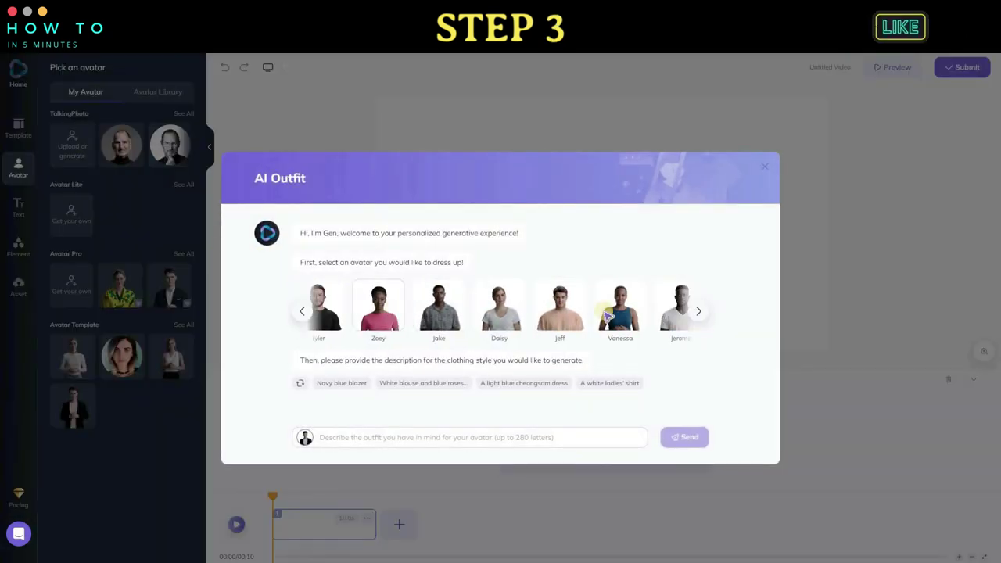
pyautogui.click(303, 313)
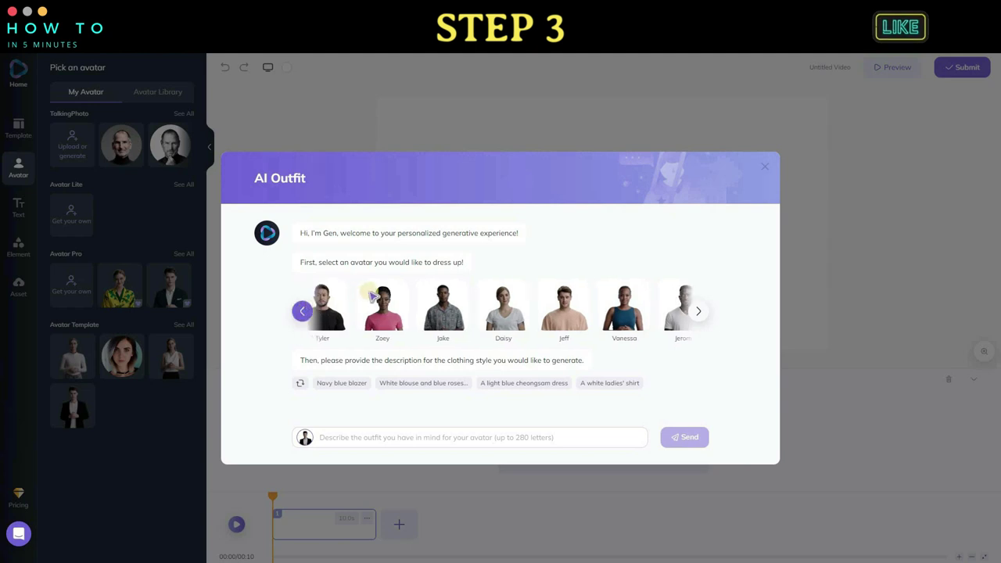
pyautogui.click(383, 300)
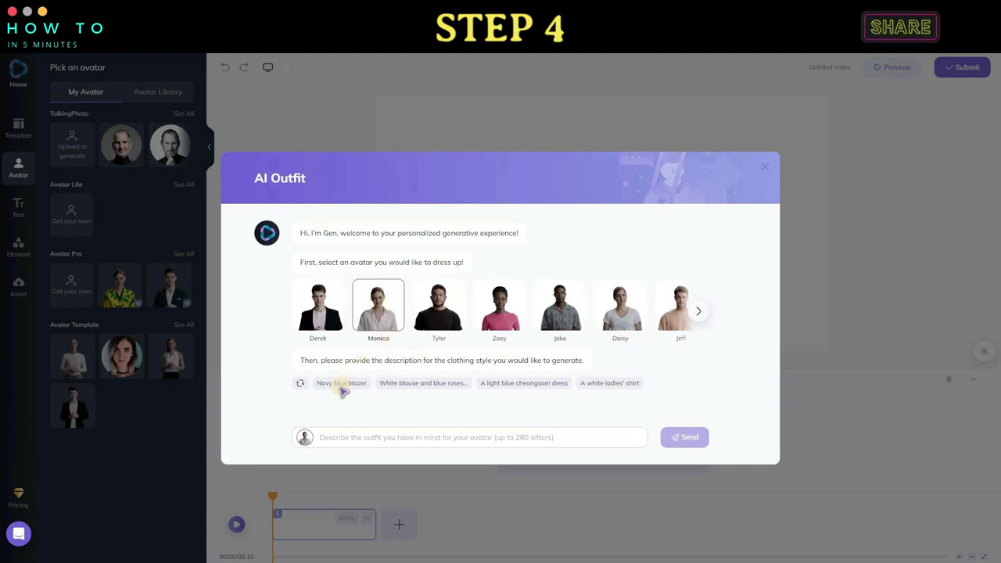
pyautogui.click(299, 383)
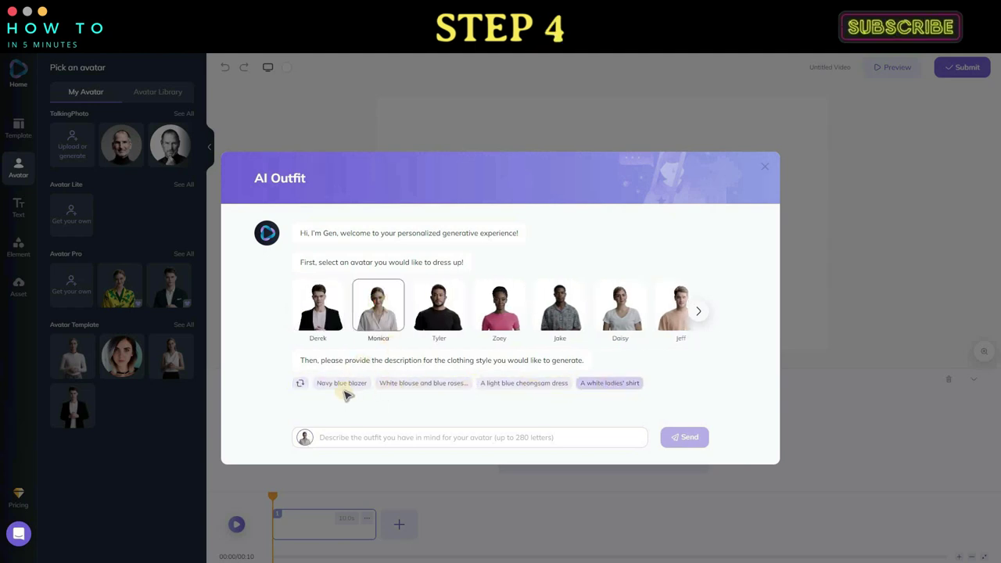
pyautogui.click(347, 439)
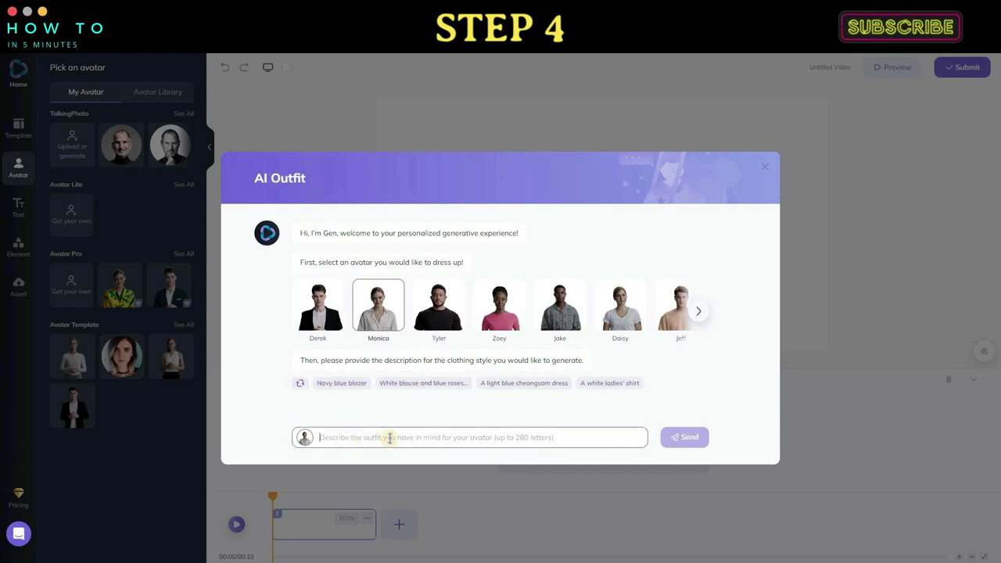
pyautogui.write('sle')
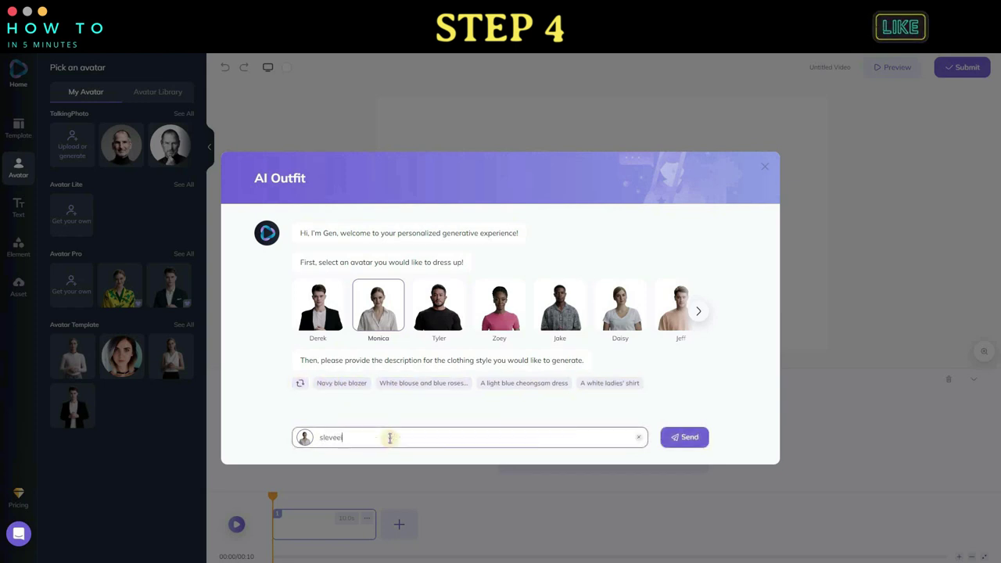
pyautogui.write('eveless v neck ')
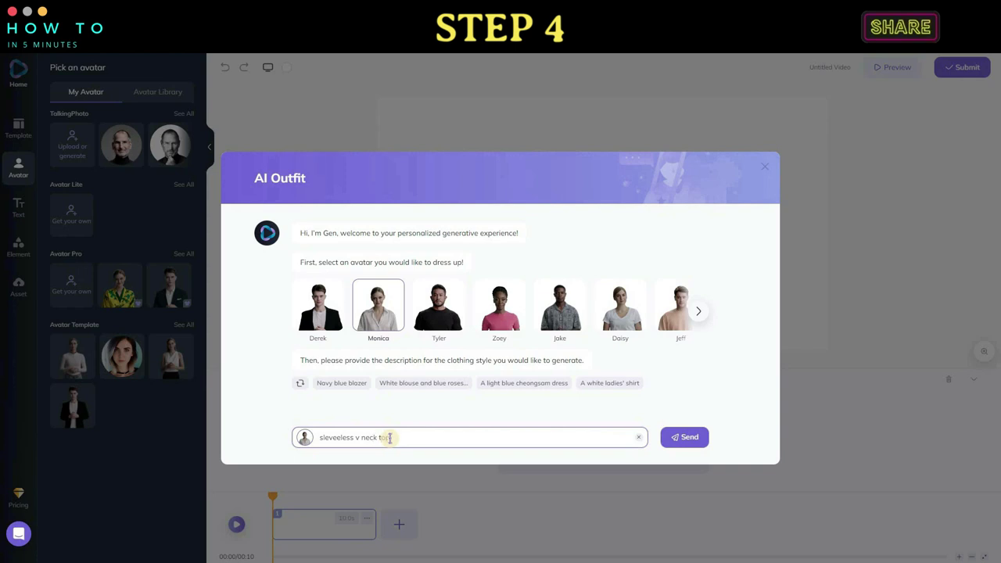
pyautogui.write('top')
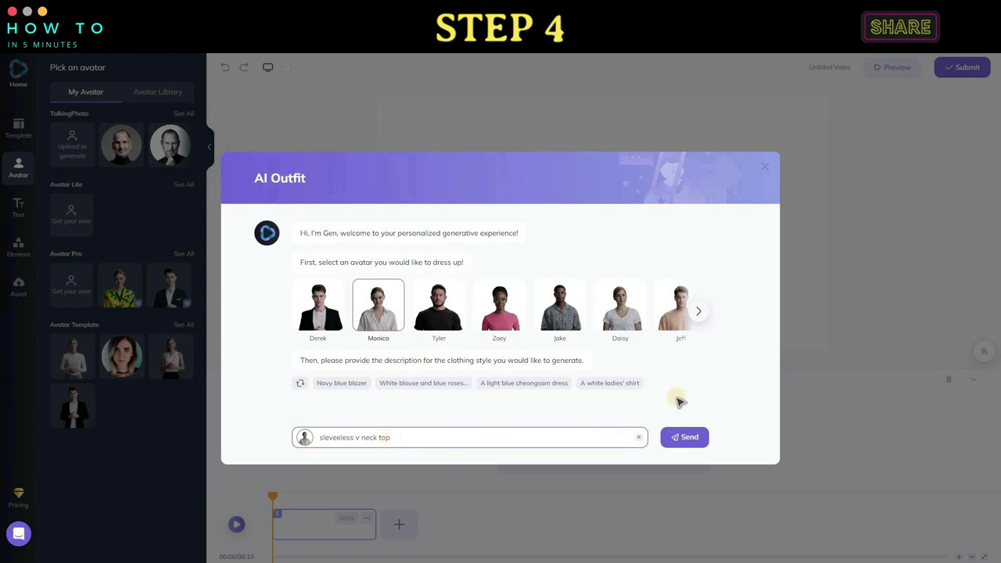
pyautogui.click(687, 438)
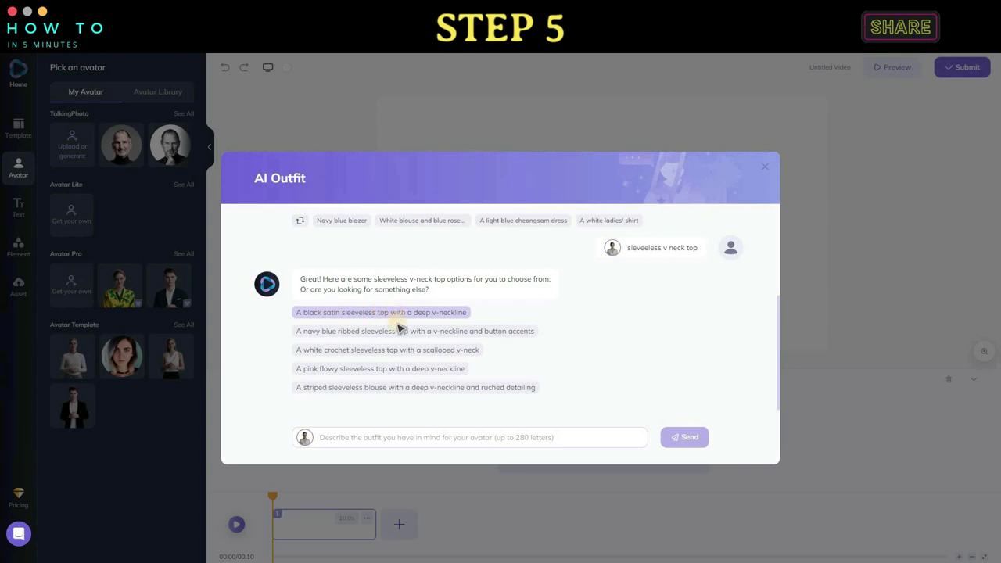
# - Choose the pink flowy sleeveless top suggestion and generate its outfit image variations
pyautogui.click(399, 369)
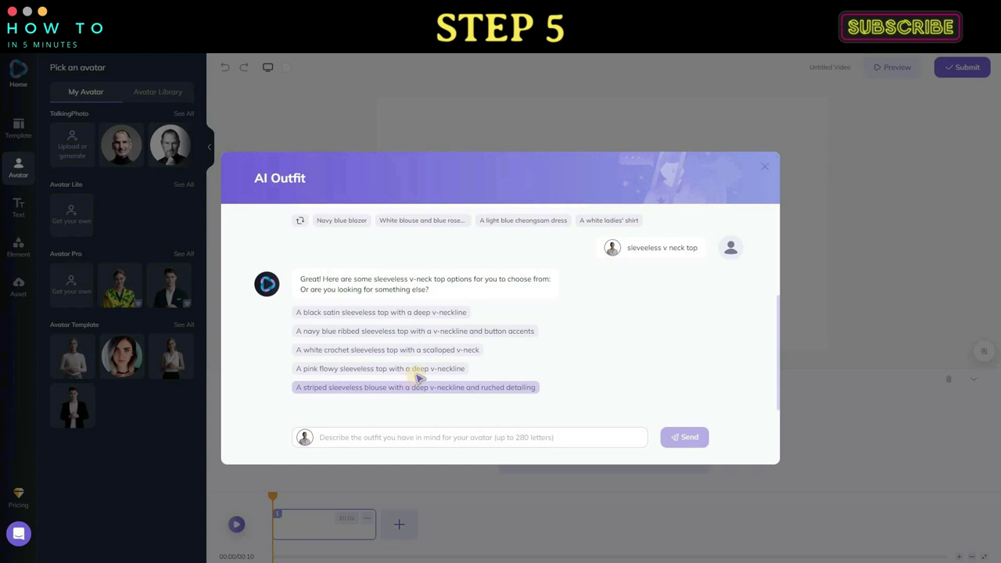
pyautogui.click(688, 438)
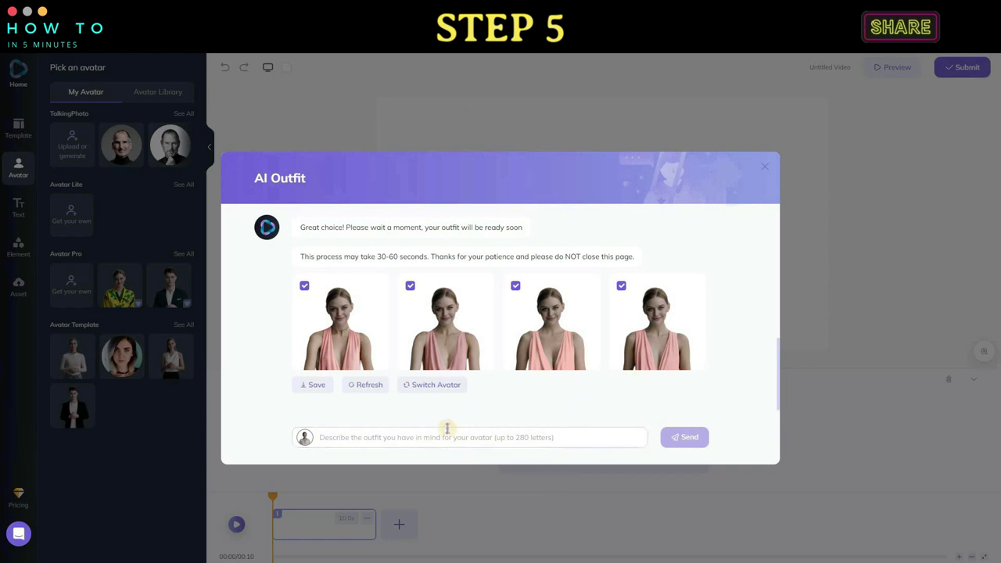
pyautogui.click(407, 432)
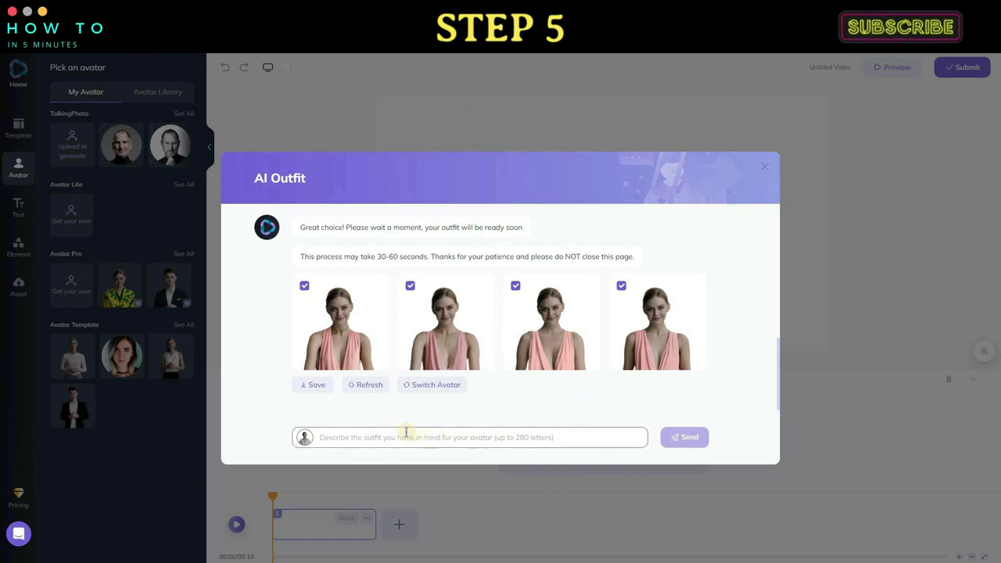
pyautogui.click(363, 386)
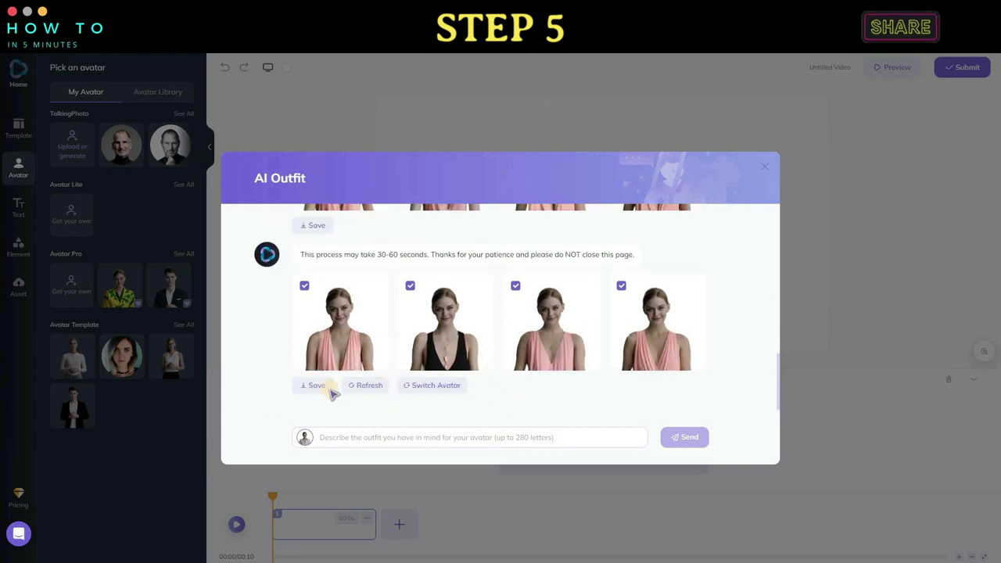
# - Save the pink-top look with only one generated image kept selected, then close the assistant
pyautogui.click(344, 388)
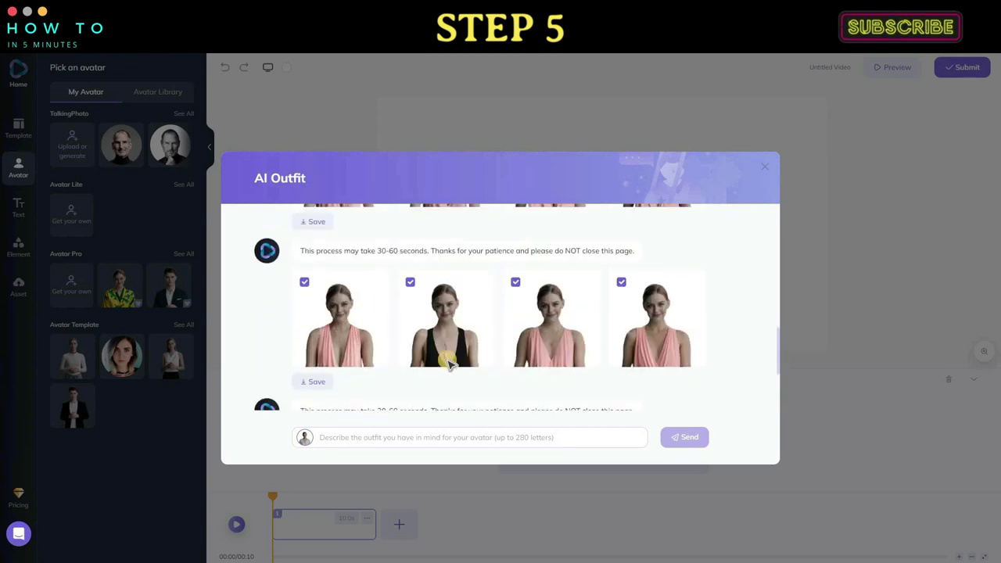
pyautogui.scroll(-1, 604, 241)
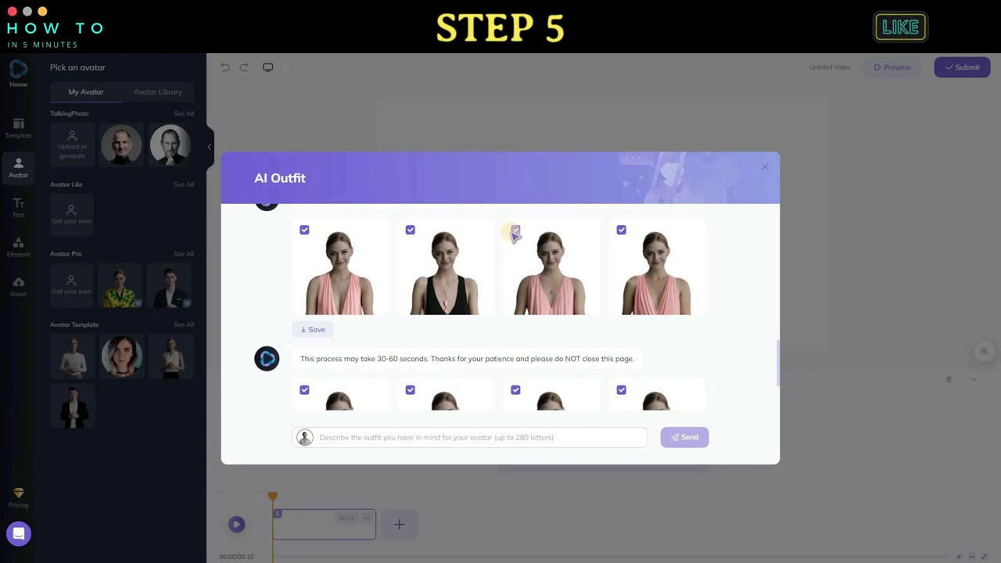
pyautogui.click(412, 230)
pyautogui.click(303, 230)
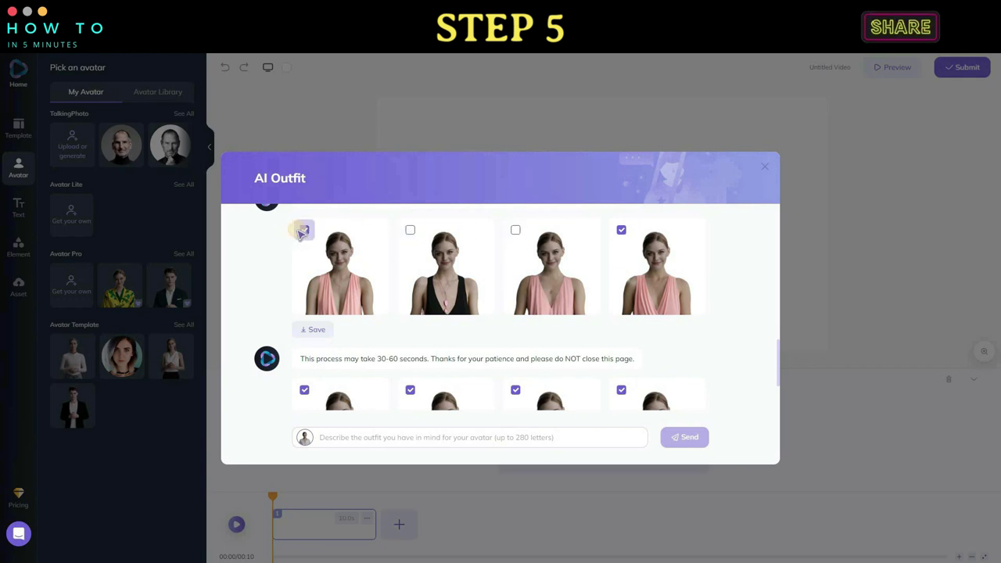
pyautogui.click(310, 330)
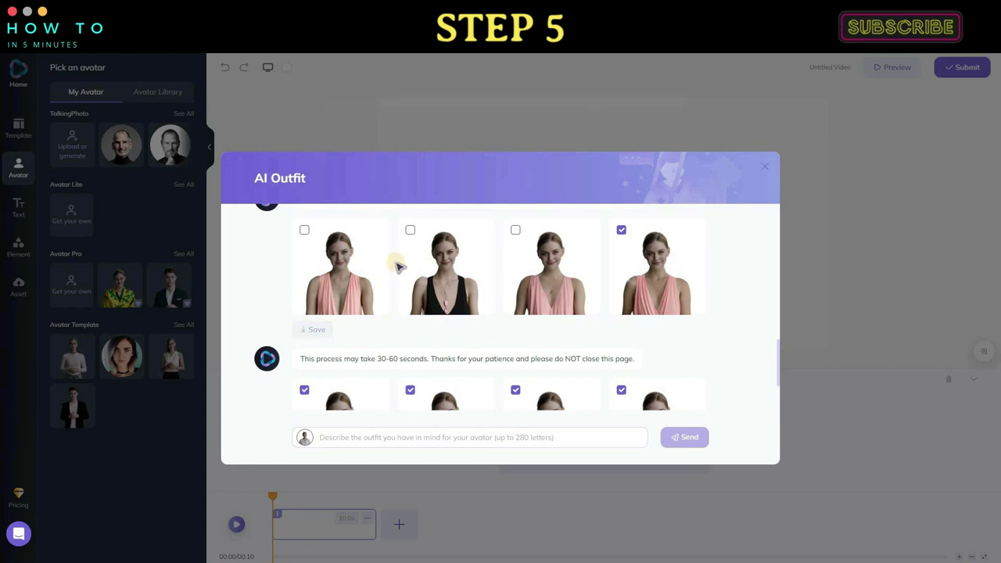
pyautogui.click(767, 166)
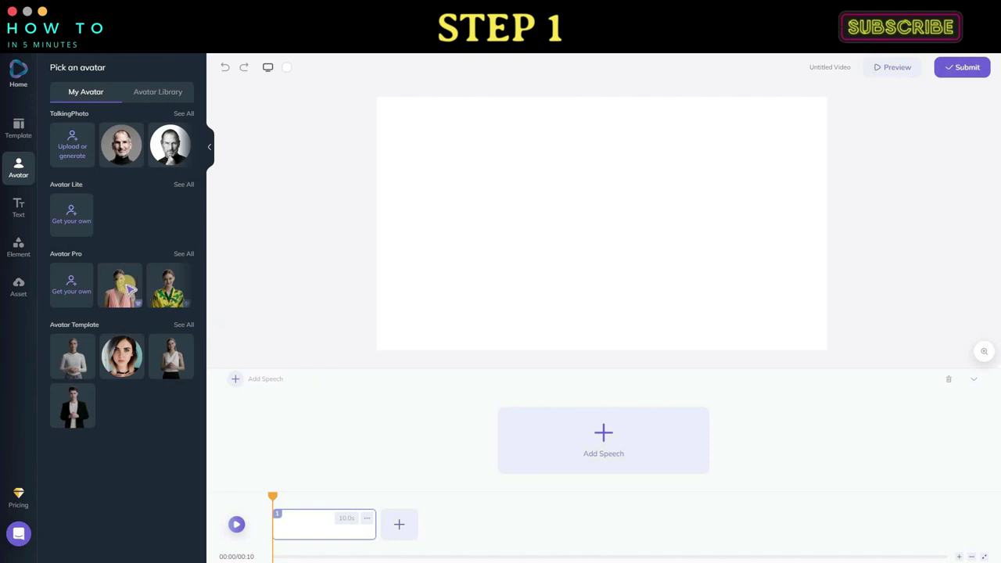
# - Add the pink-top avatar to the scene and paste the script 'Hi, what do you think of my new outfit?…'
pyautogui.click(121, 284)
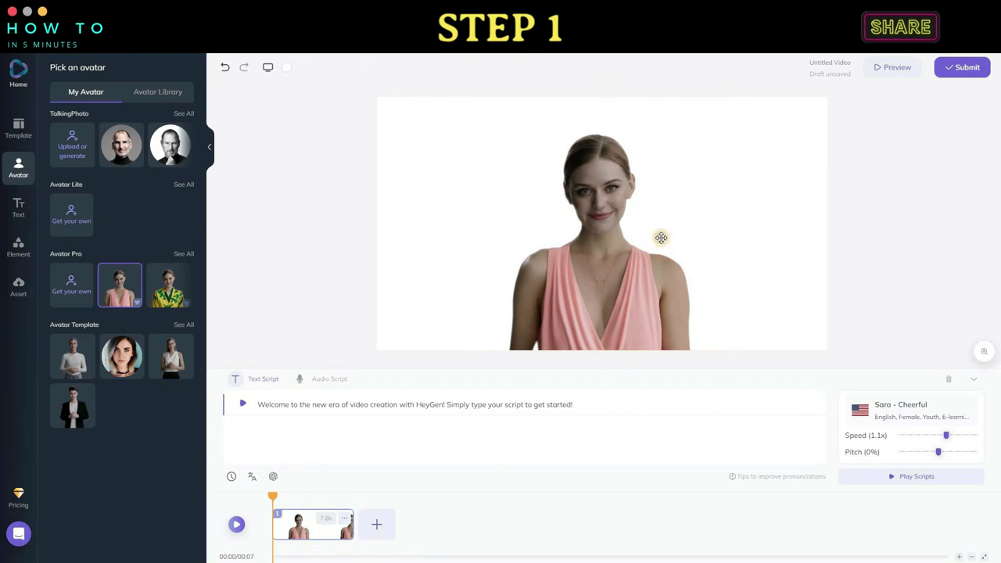
pyautogui.click(331, 161)
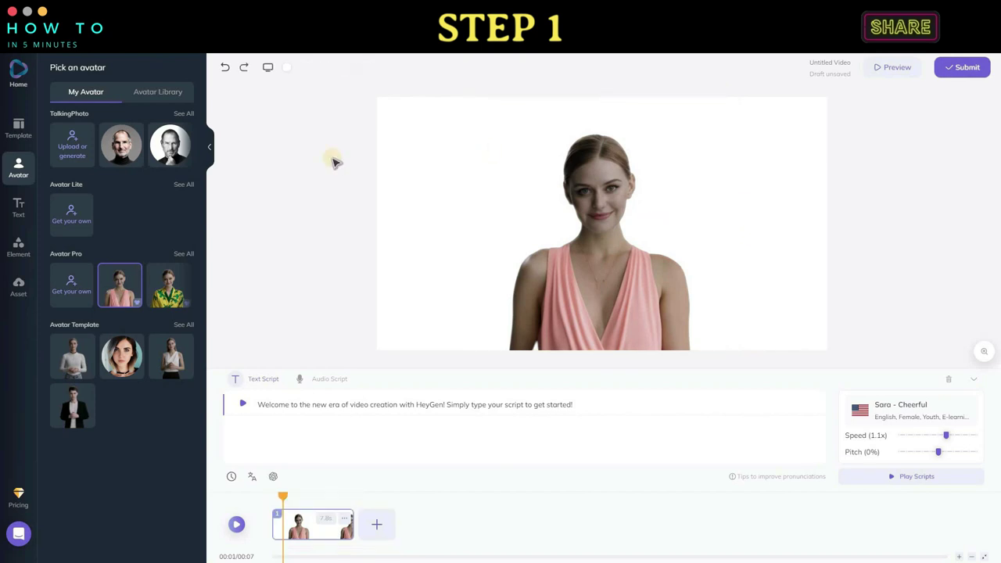
pyautogui.tripleClick(425, 405)
pyautogui.write('Hi. what do you think of my new outfit? Do you like it? Please let me know in the comments')
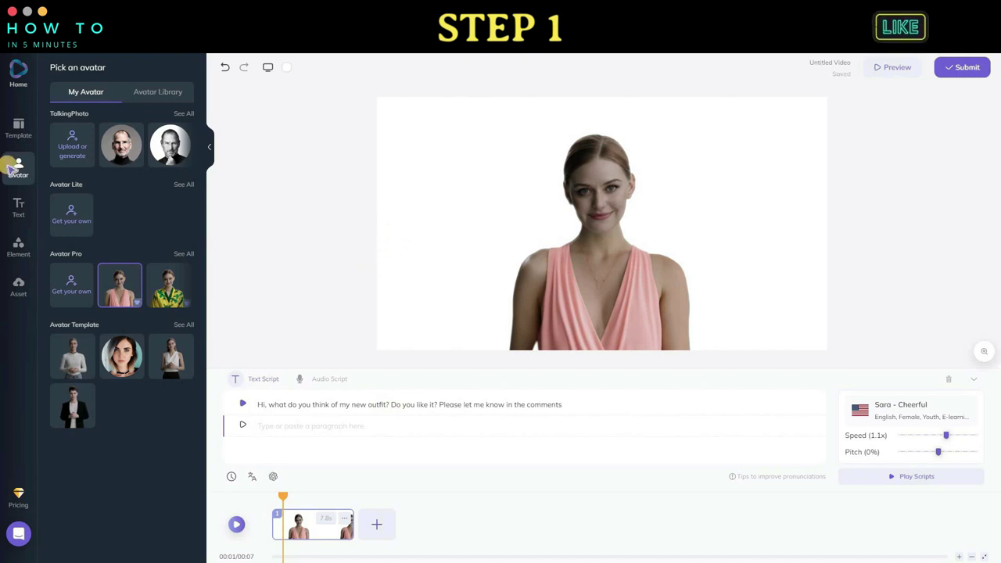
pyautogui.click(17, 249)
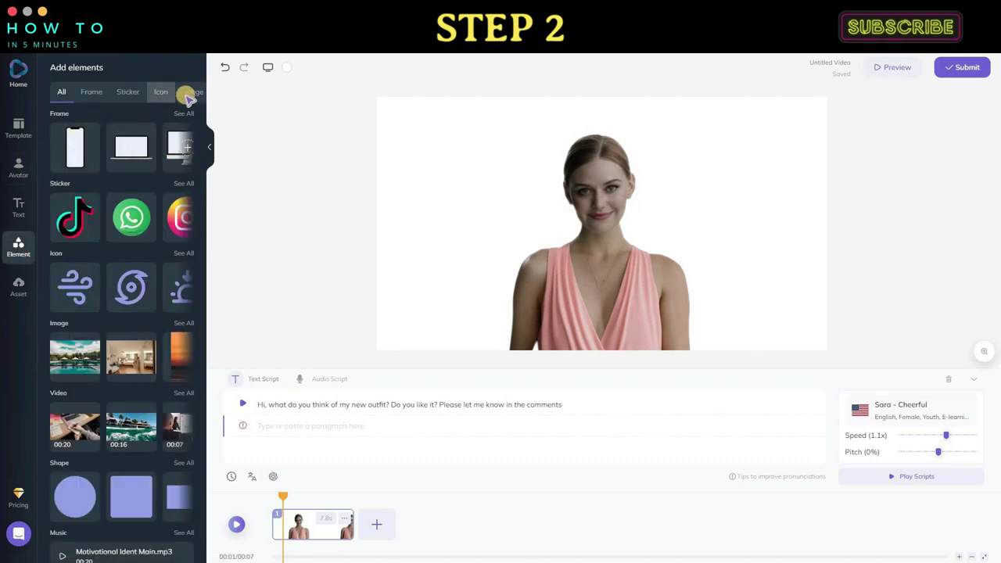
# - Search images for 'office' and set an office interior photo as the scene background
pyautogui.click(169, 93)
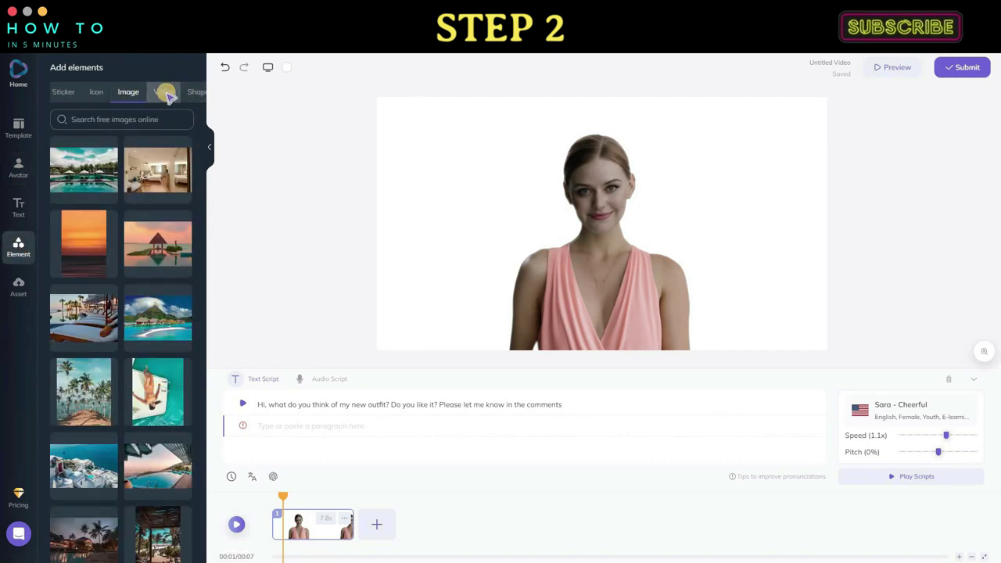
pyautogui.click(165, 92)
pyautogui.click(125, 91)
pyautogui.click(109, 119)
pyautogui.write('of')
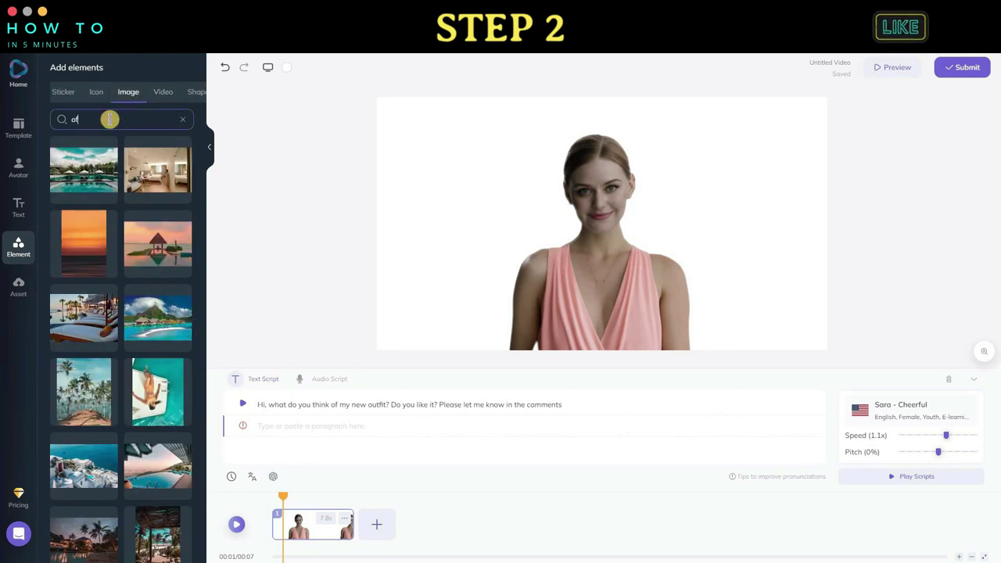
pyautogui.write('fice')
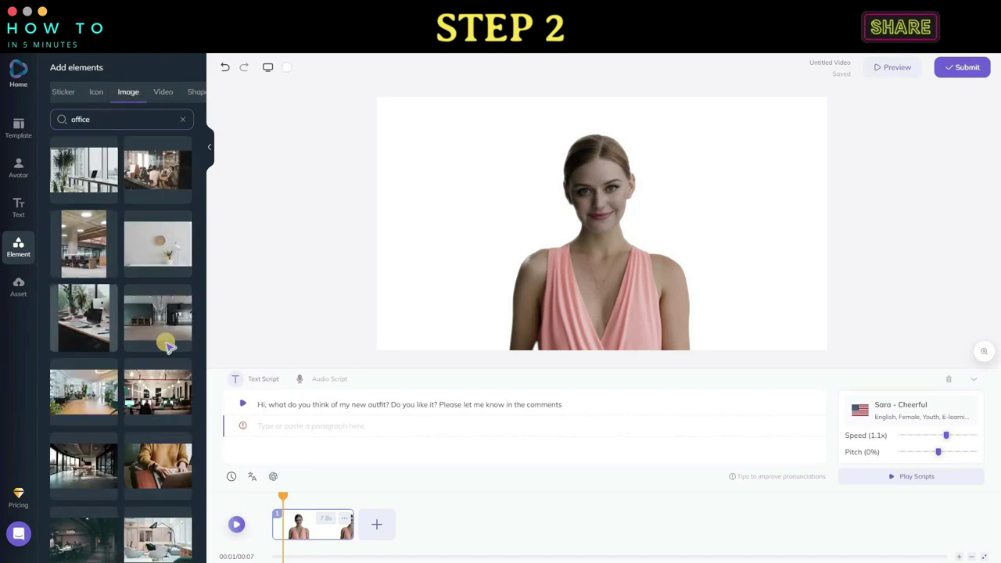
pyautogui.scroll(-2, 166, 344)
pyautogui.click(92, 319)
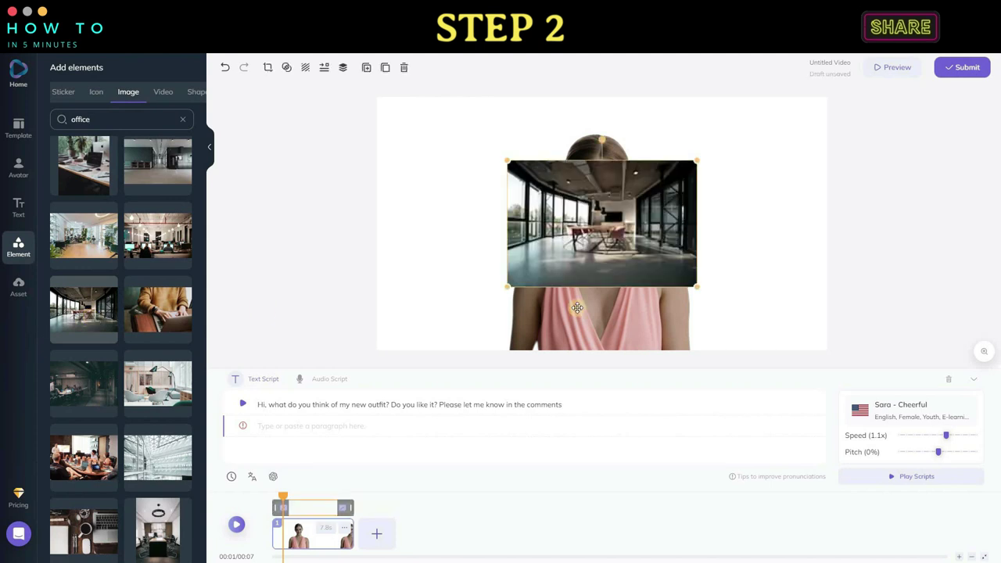
pyautogui.rightClick(604, 212)
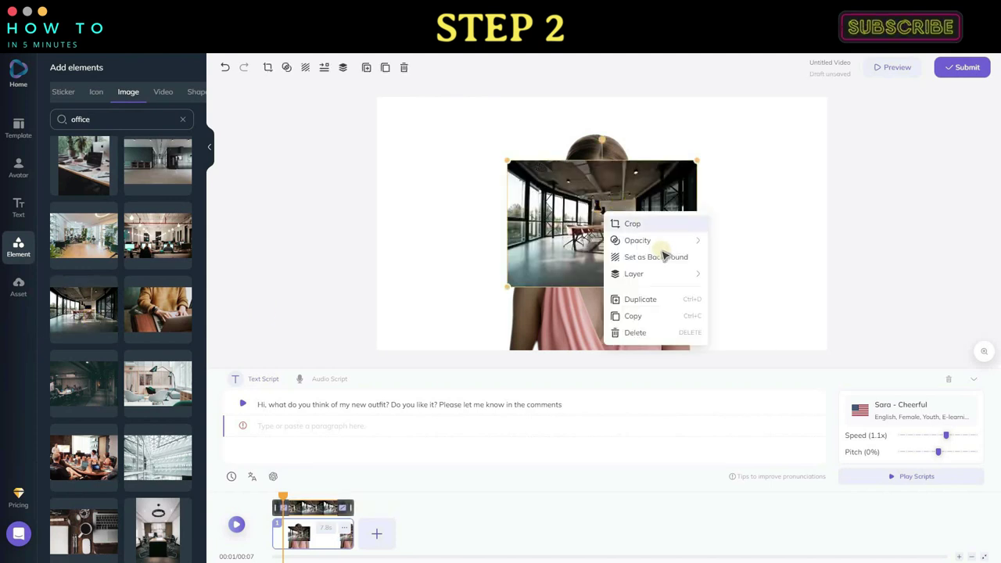
pyautogui.click(661, 257)
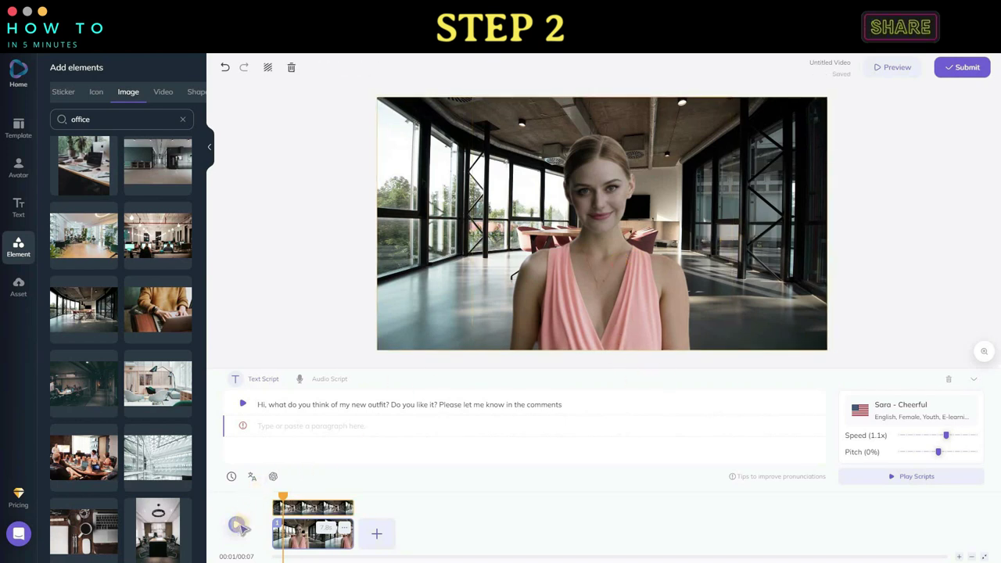
pyautogui.click(548, 184)
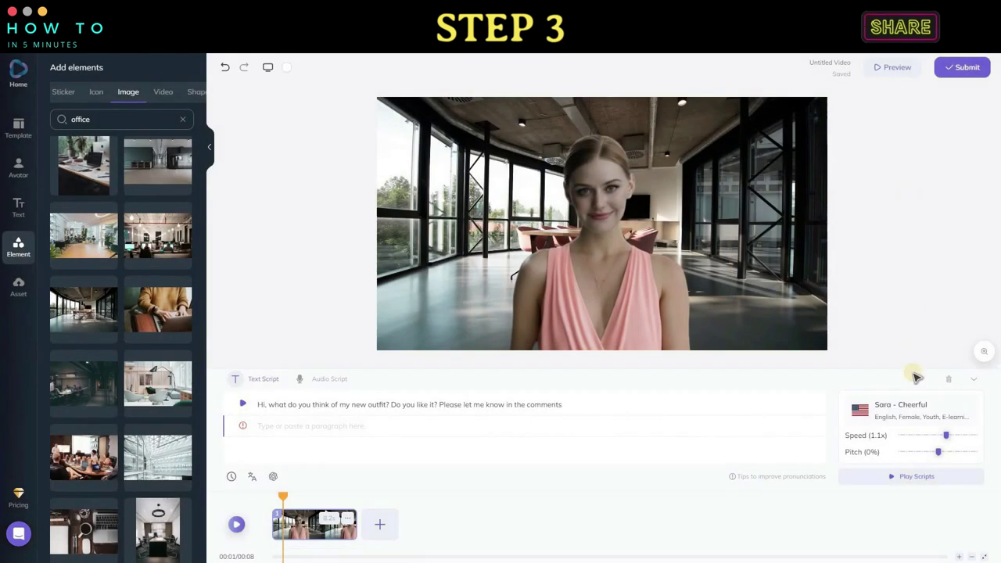
# - Keep the Sara - Cheerful voice and submit the pink-top office video, confirming the credit spend
pyautogui.click(912, 421)
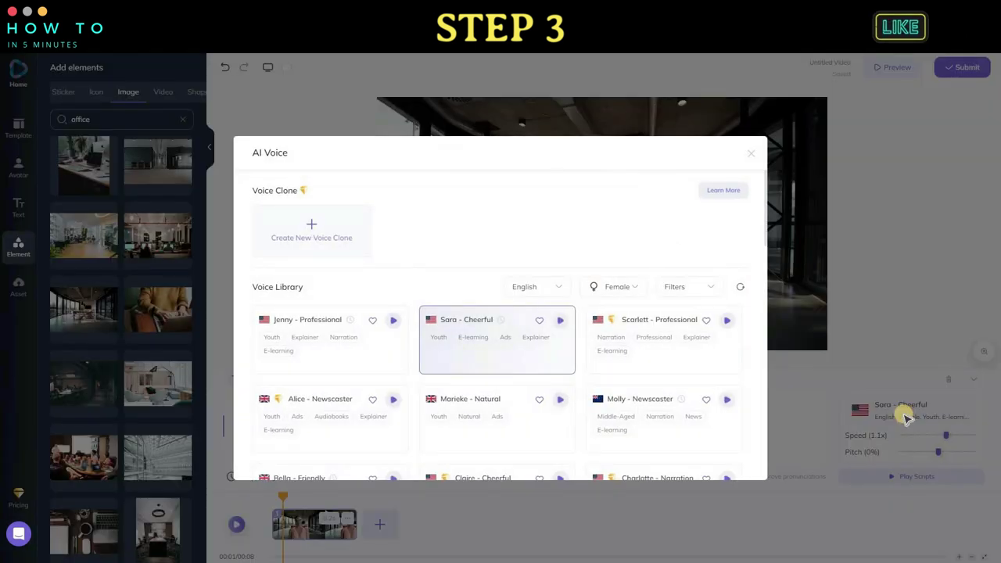
pyautogui.click(837, 184)
pyautogui.click(892, 415)
pyautogui.scroll(-10, 575, 344)
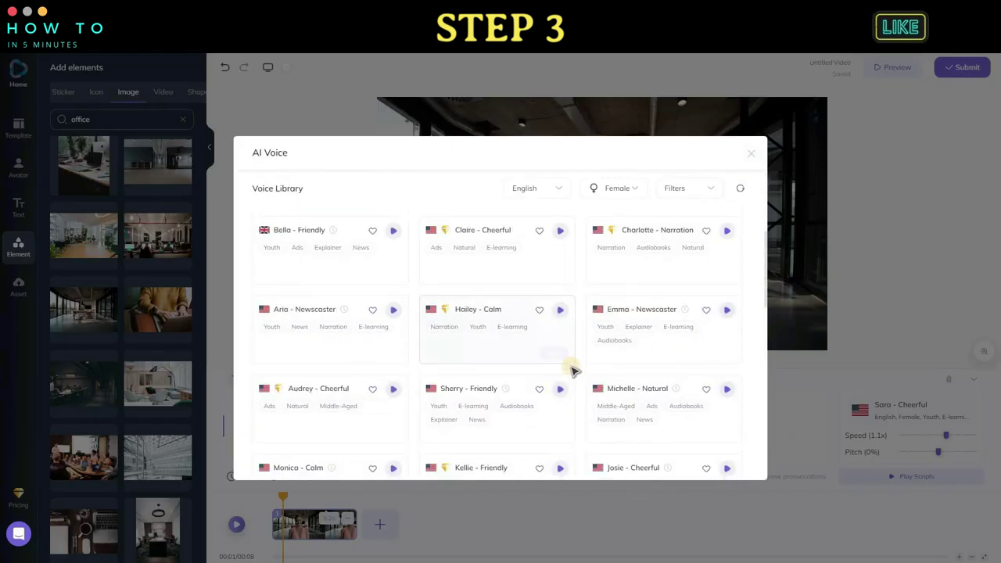
pyautogui.scroll(10, 577, 380)
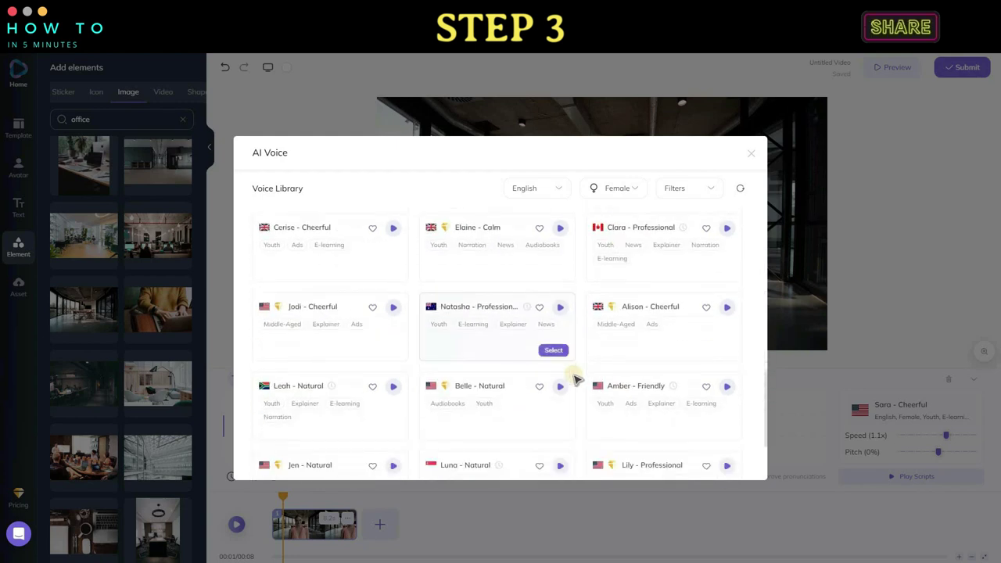
pyautogui.click(939, 245)
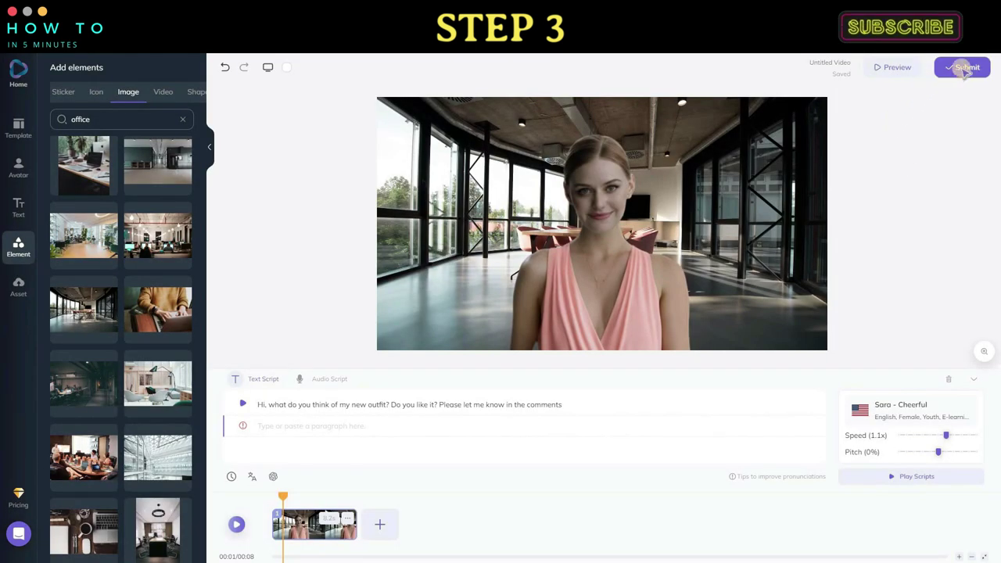
pyautogui.click(966, 69)
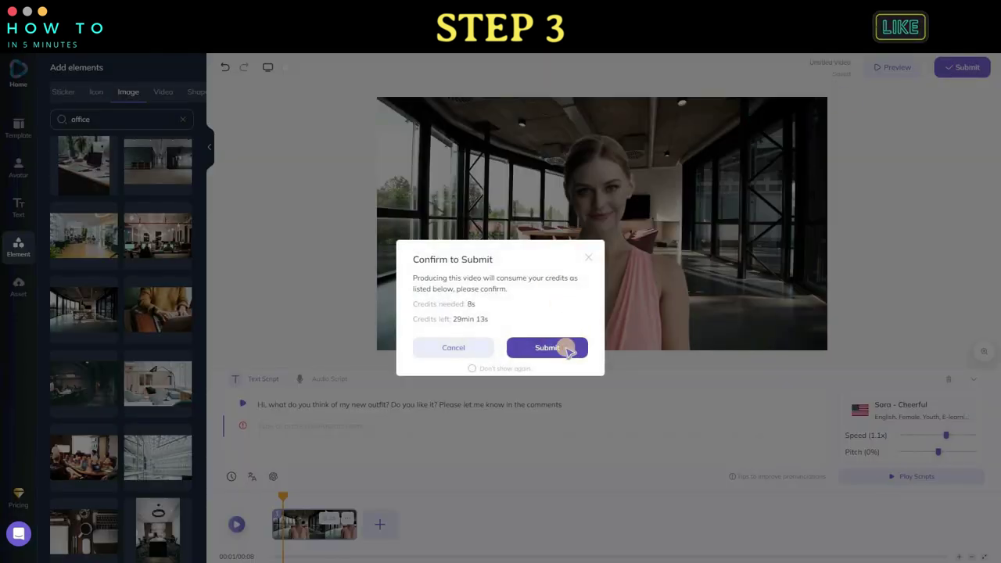
pyautogui.click(548, 348)
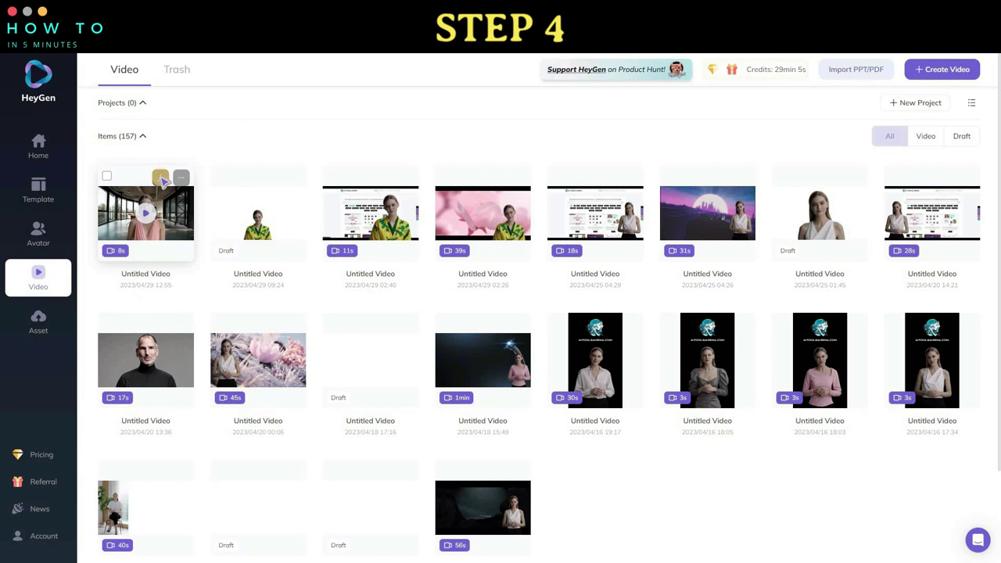
# - Create a new blank video project from the Video list
pyautogui.click(163, 179)
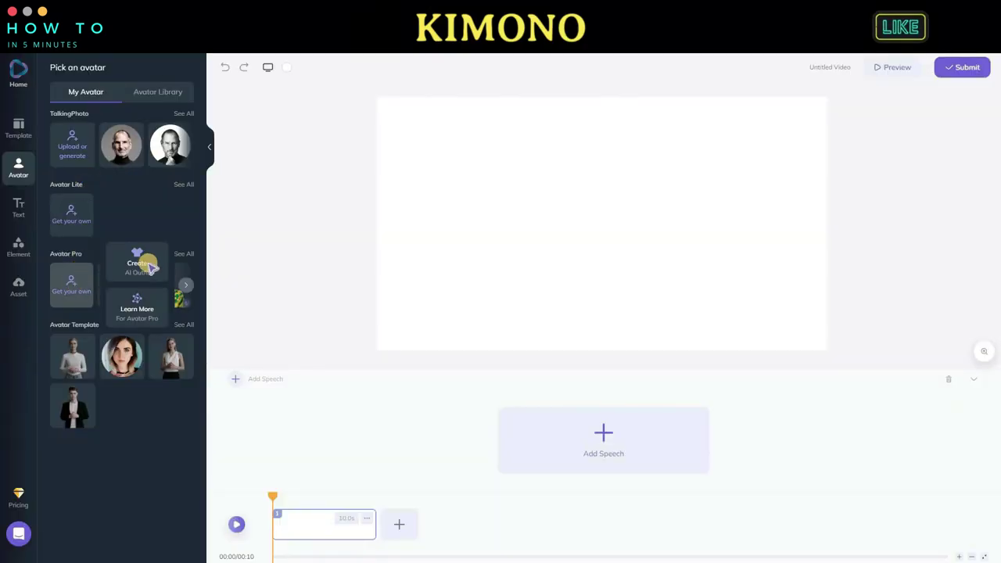
# - Request a kimono outfit in AI Outfit, pick the black silk kimono suggestion and save it as an avatar
pyautogui.click(149, 266)
pyautogui.click(695, 310)
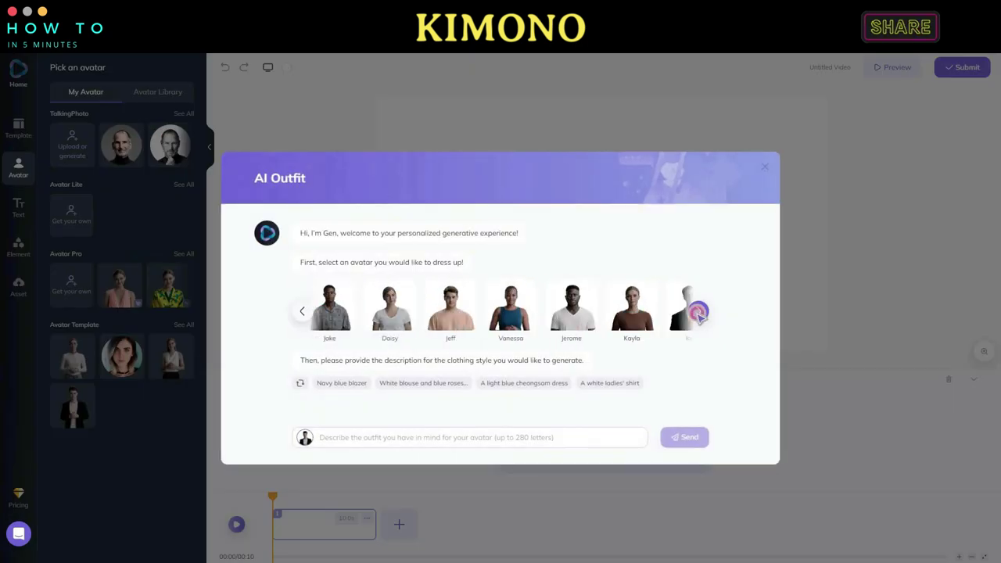
pyautogui.write('on')
pyautogui.press('Return')
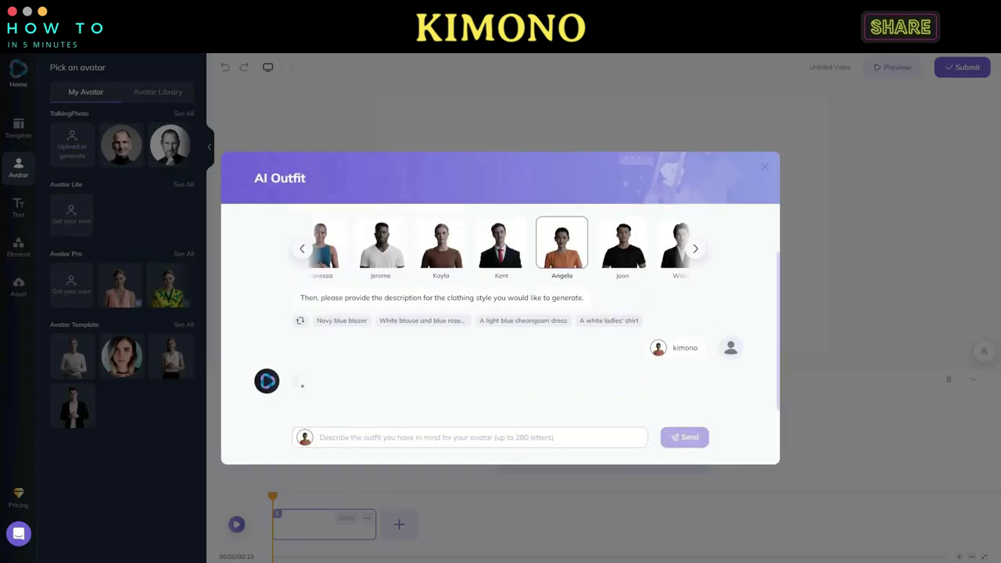
pyautogui.click(342, 368)
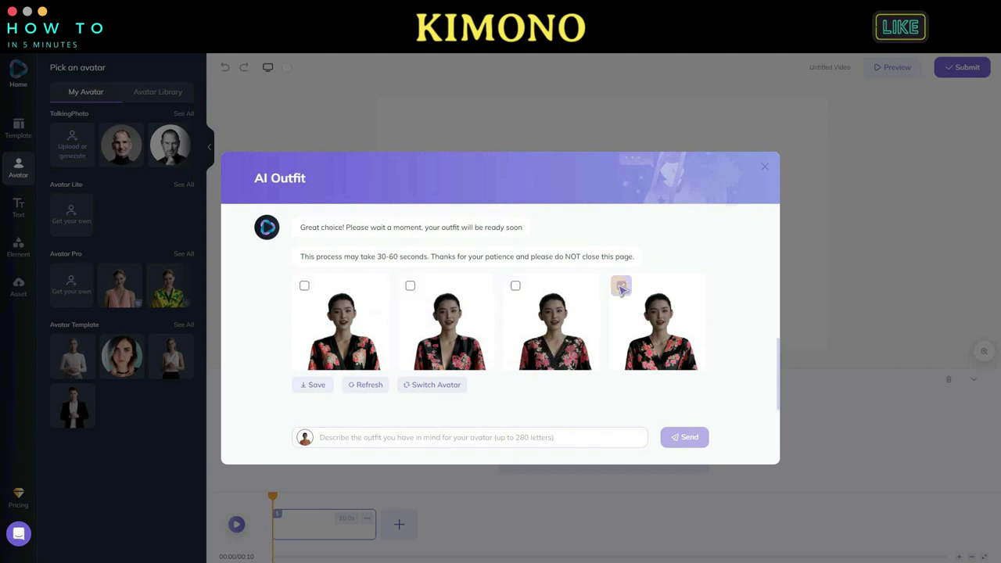
pyautogui.click(321, 385)
pyautogui.click(766, 167)
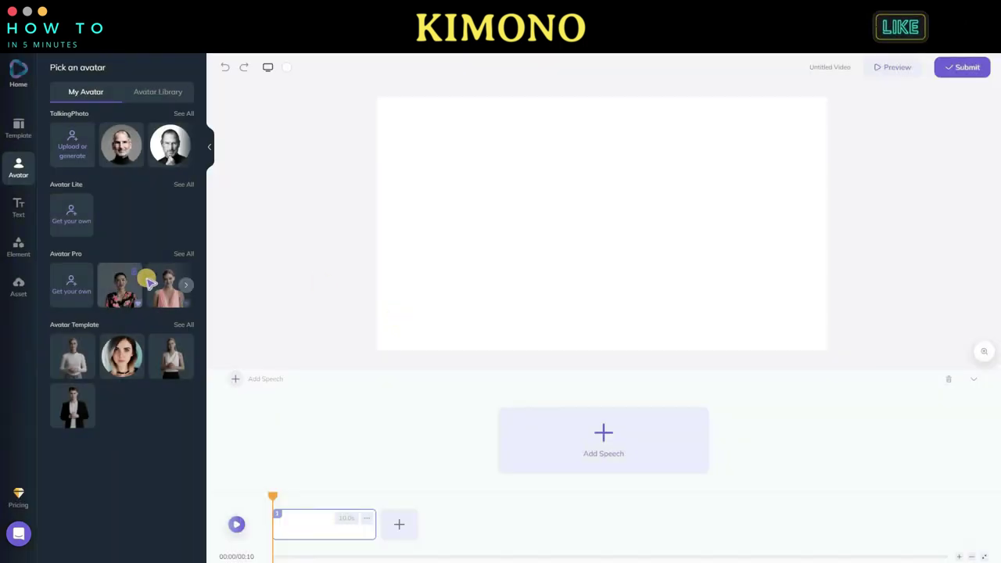
pyautogui.click(19, 249)
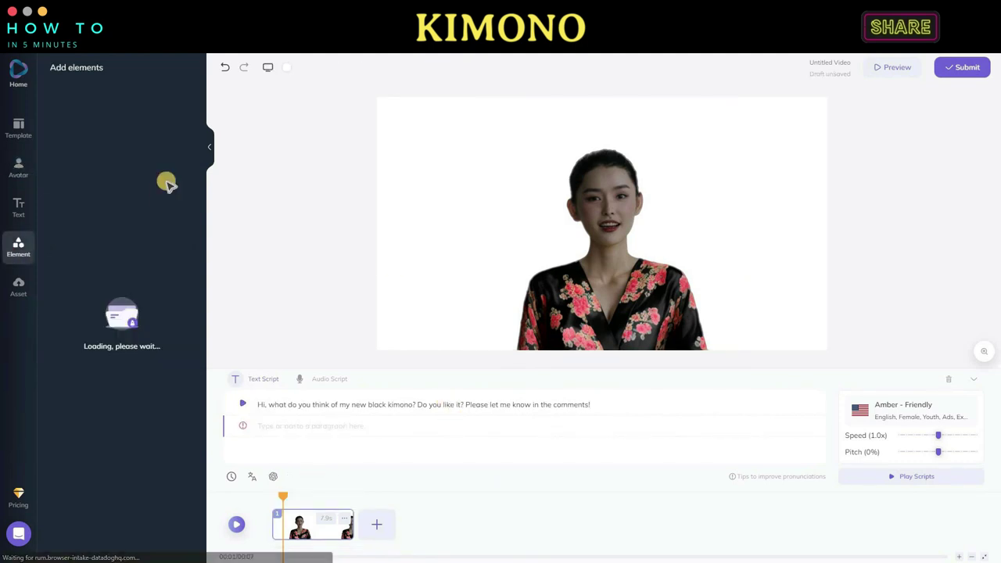
# - Search 'japan' video clips and set the night-street clip as the scene background
pyautogui.click(128, 92)
pyautogui.click(96, 120)
pyautogui.write('japan')
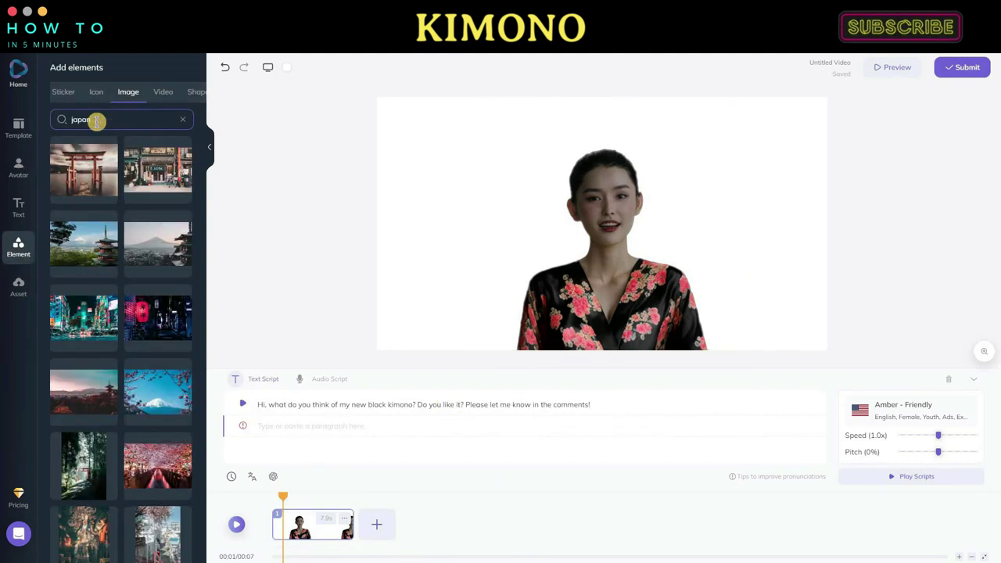
pyautogui.click(163, 92)
pyautogui.scroll(-1, 144, 329)
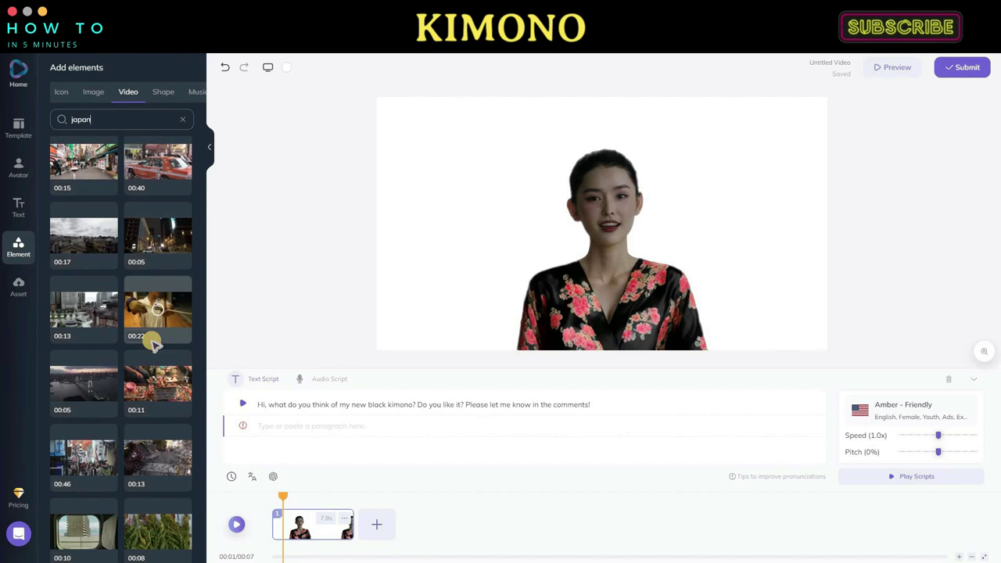
pyautogui.scroll(-3, 149, 340)
pyautogui.click(86, 304)
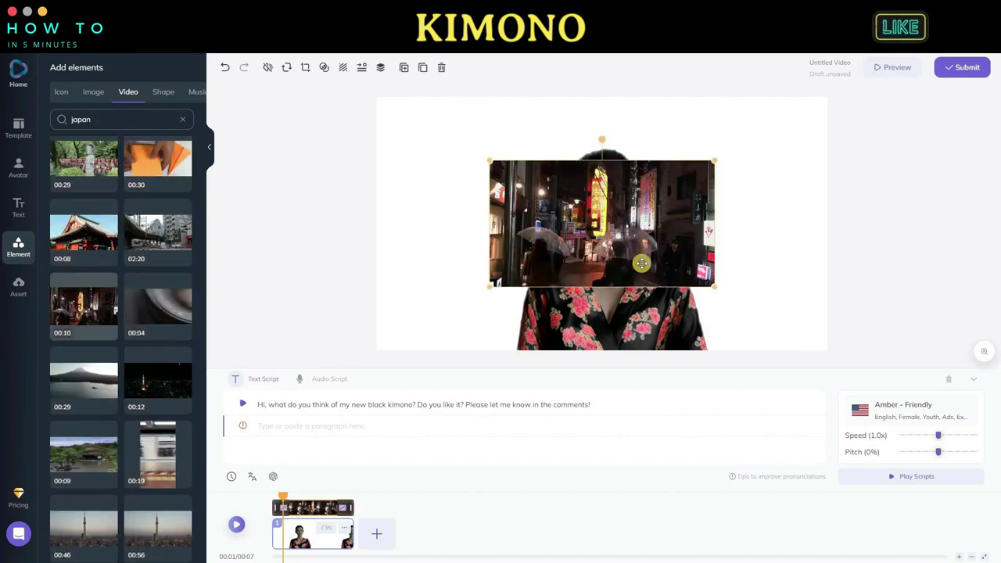
pyautogui.rightClick(634, 200)
pyautogui.click(696, 276)
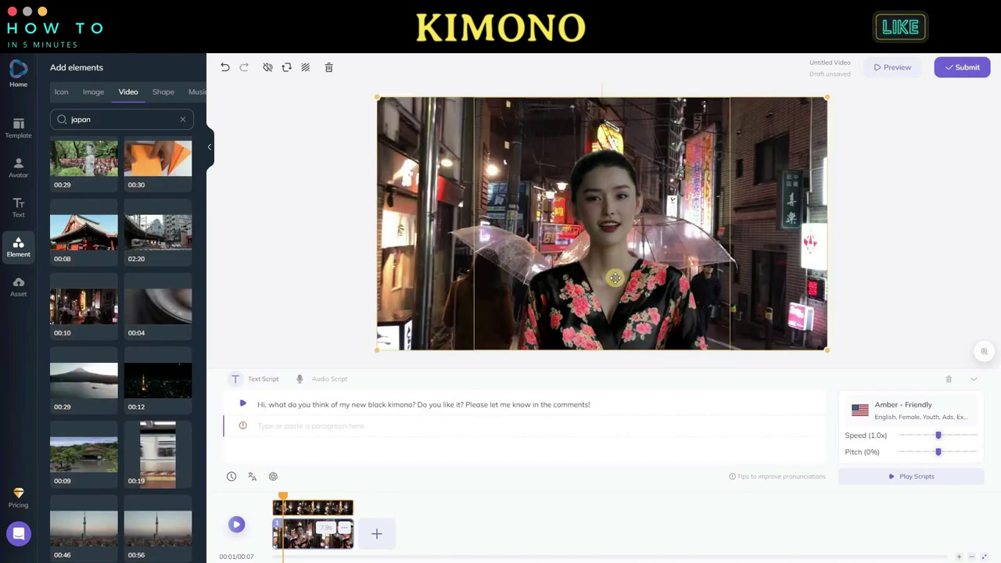
# - Submit the kimono video for rendering and confirm the submission
pyautogui.click(941, 69)
pyautogui.click(872, 250)
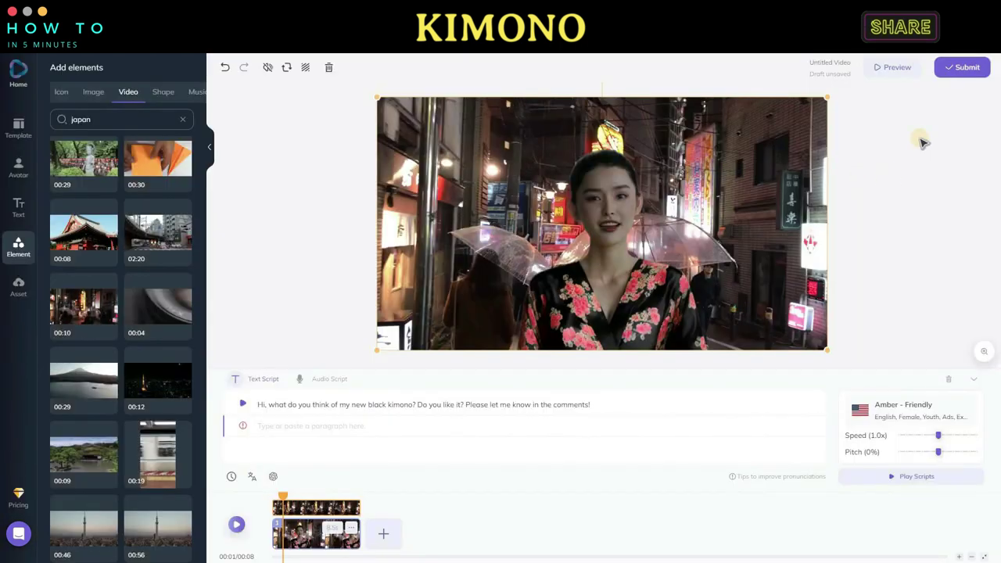
pyautogui.click(942, 68)
pyautogui.click(548, 346)
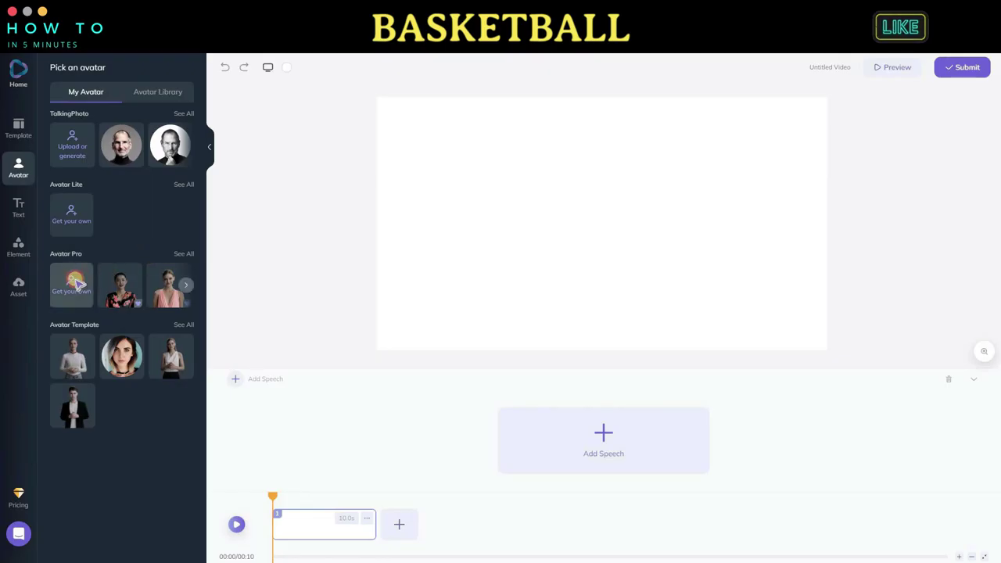
# - Dress the male avatar via AI Outfit in the white-and-purple basketball jersey suggested for 'basketball outfit'
pyautogui.moveTo(76, 283)
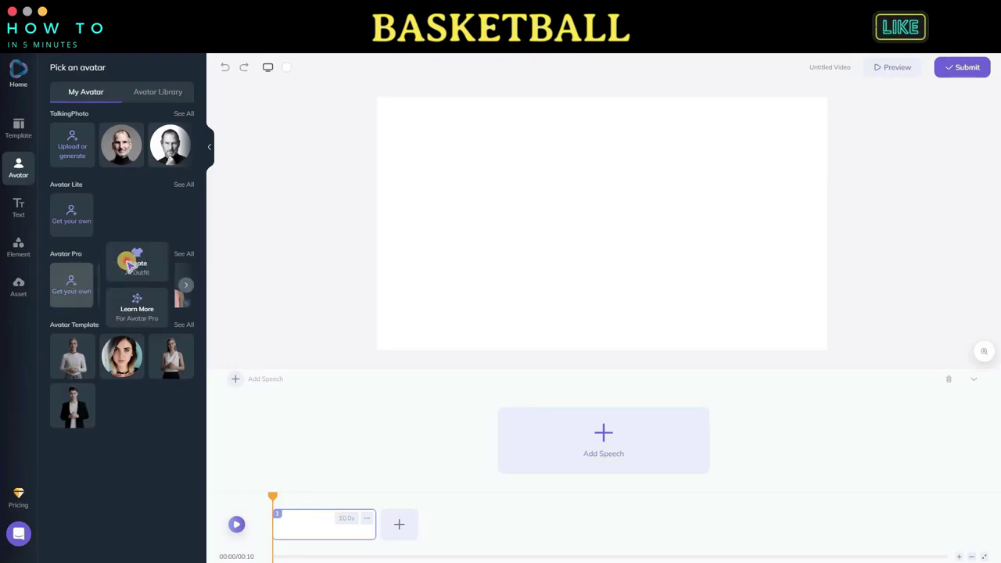
pyautogui.click(126, 262)
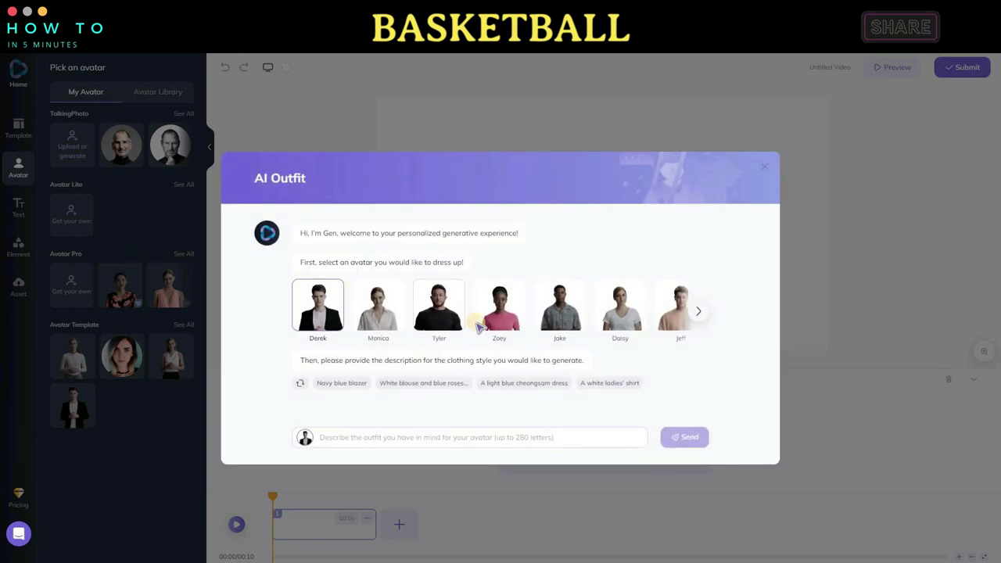
pyautogui.click(557, 309)
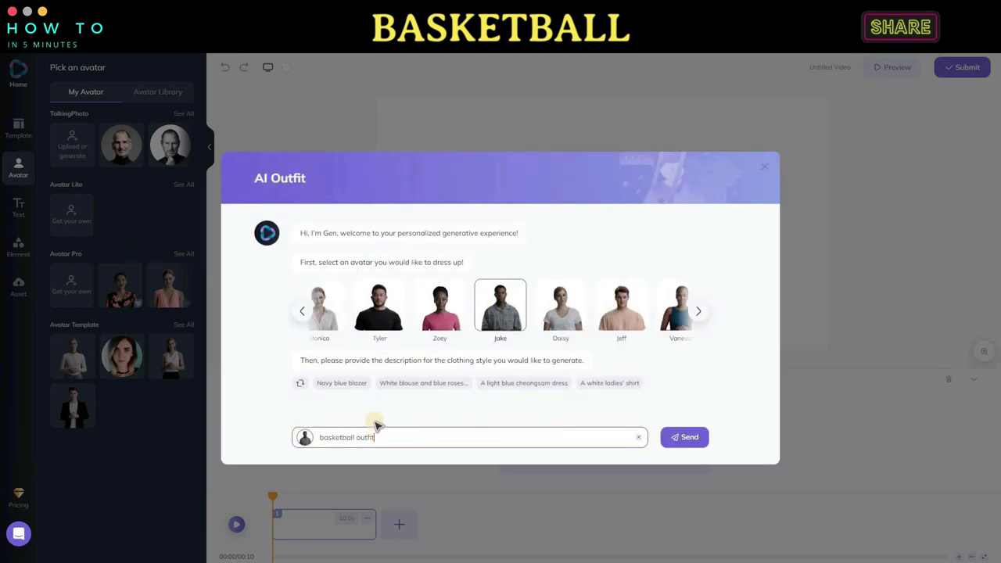
pyautogui.press('Return')
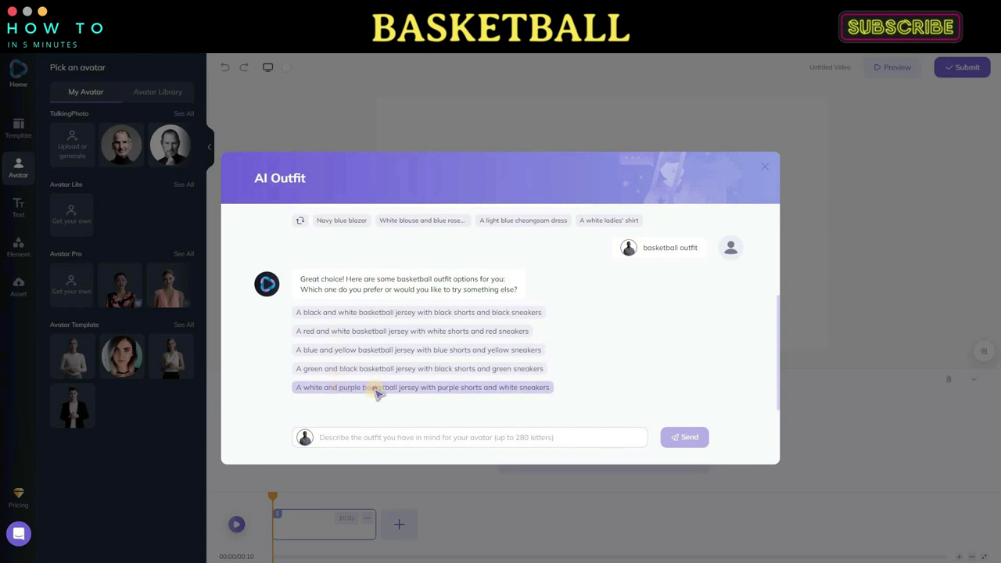
pyautogui.click(375, 388)
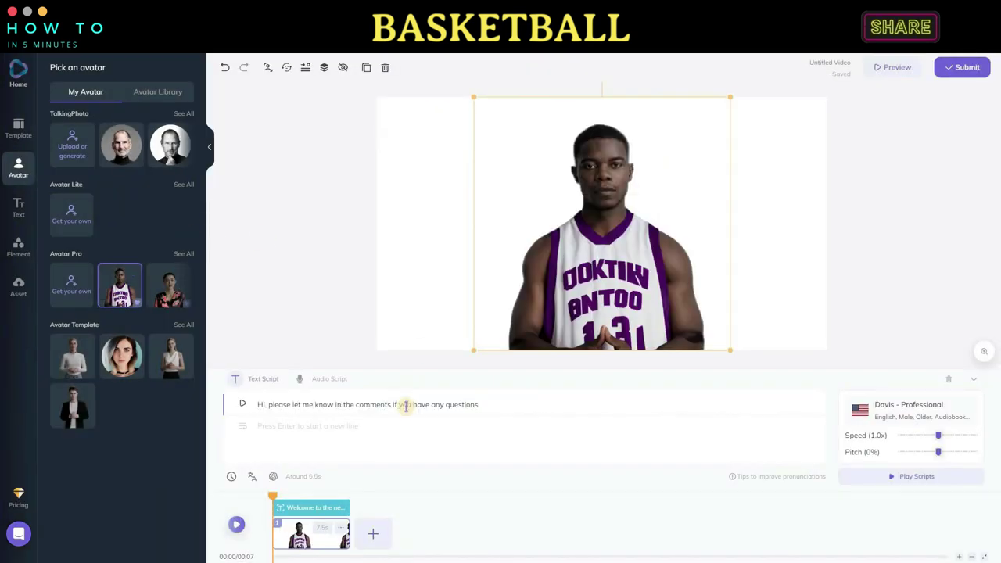
# - Place the palm-tree basketball court image on the canvas as the video background
pyautogui.click(18, 246)
pyautogui.click(129, 91)
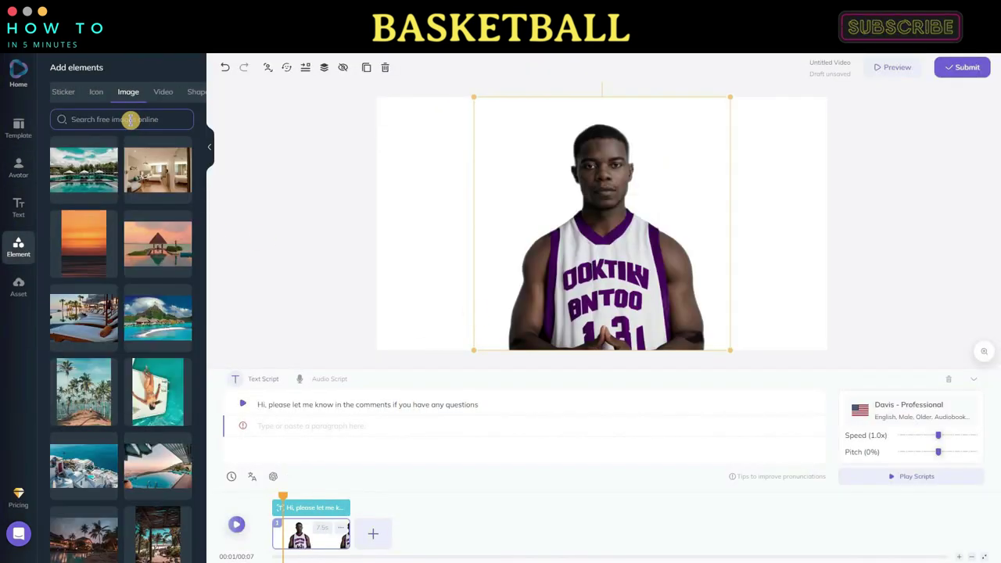
pyautogui.scroll(-2, 165, 305)
pyautogui.moveTo(83, 384); pyautogui.dragTo(594, 219)
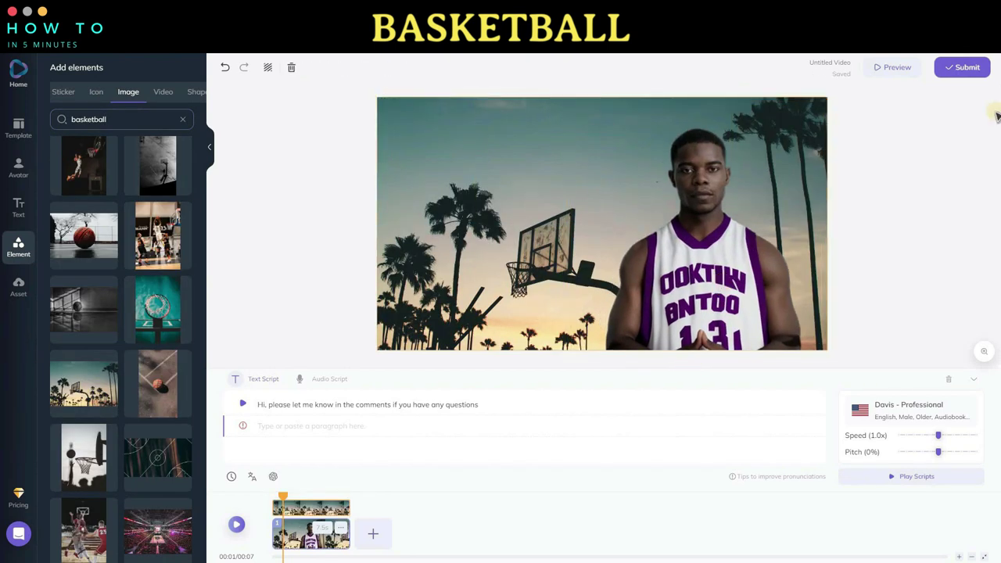
# - Submit the basketball-court video, dismissing the speech-loading warning and confirming submission
pyautogui.click(963, 67)
pyautogui.click(599, 277)
pyautogui.click(962, 68)
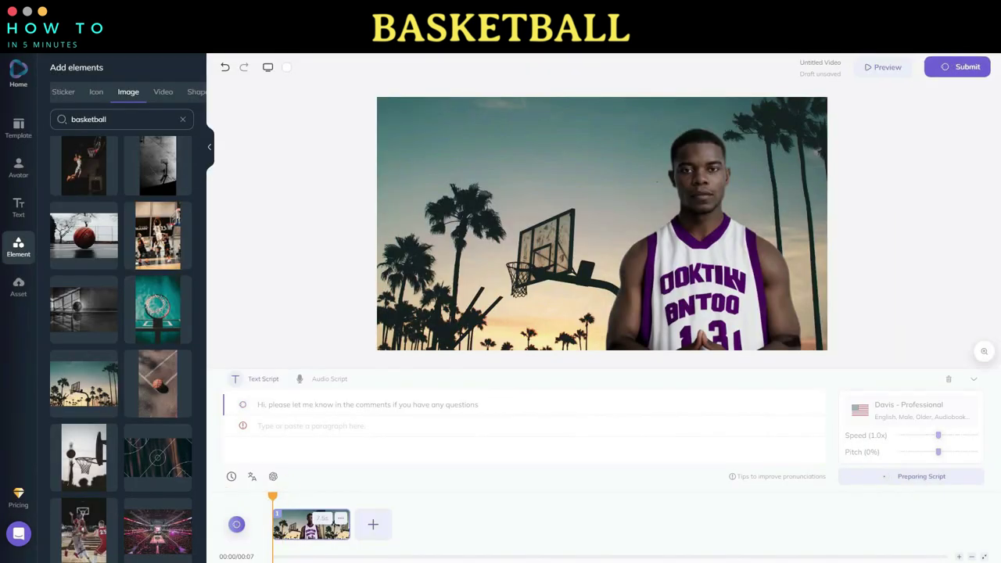
pyautogui.click(583, 347)
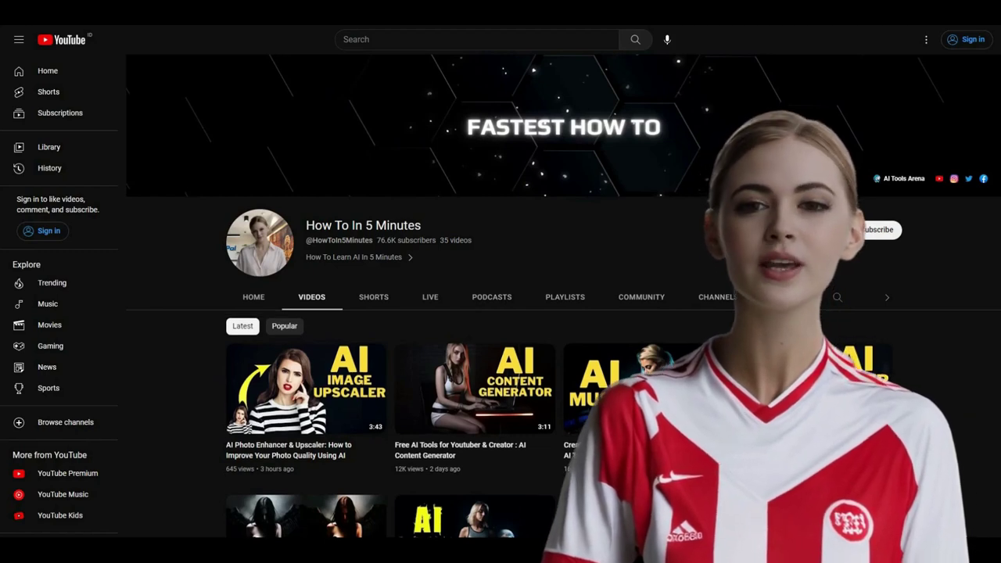
pyautogui.scroll(-5, 500, 313)
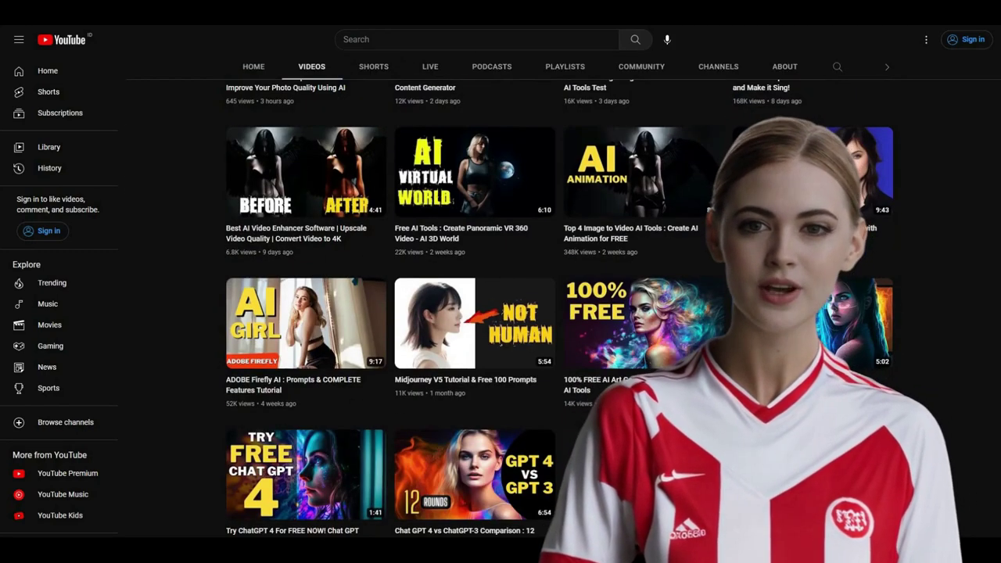
pyautogui.scroll(-6, 501, 313)
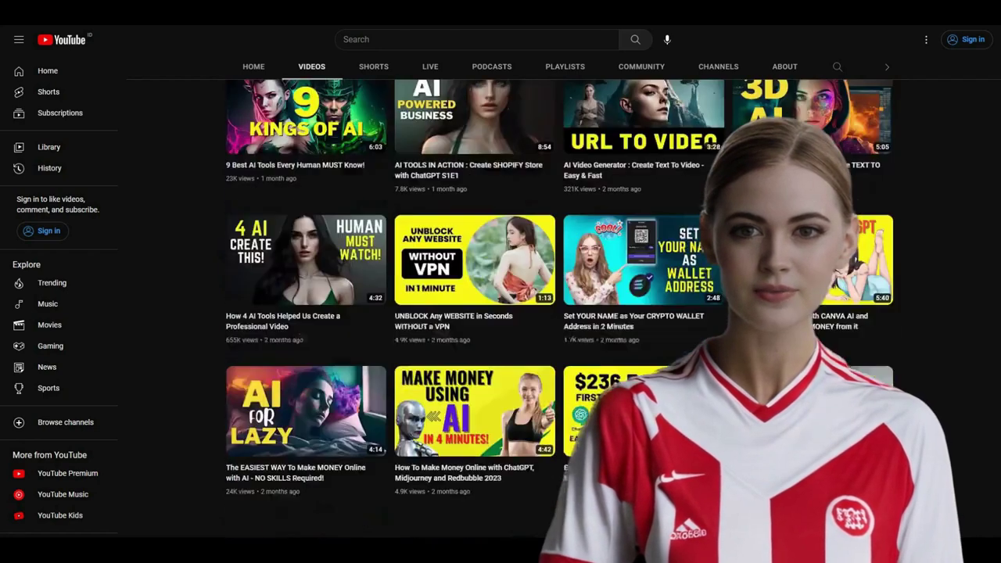
pyautogui.scroll(-4, 501, 313)
pyautogui.scroll(10, 500, 313)
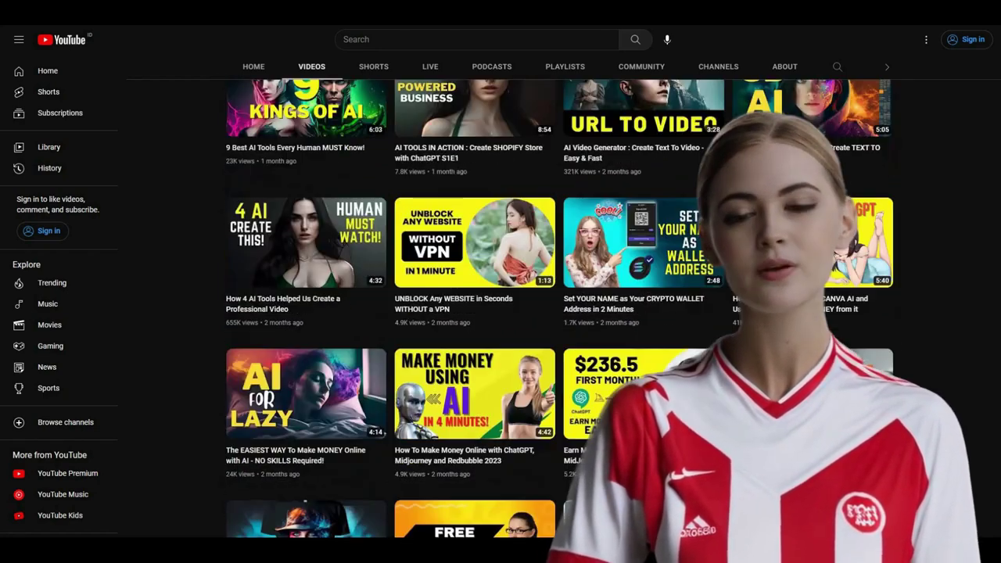
pyautogui.scroll(5, 501, 313)
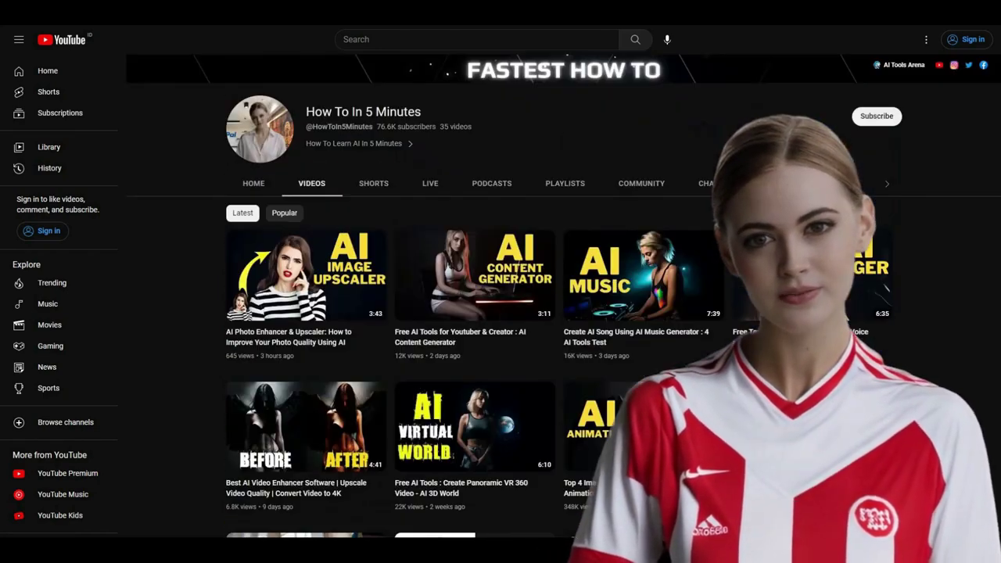